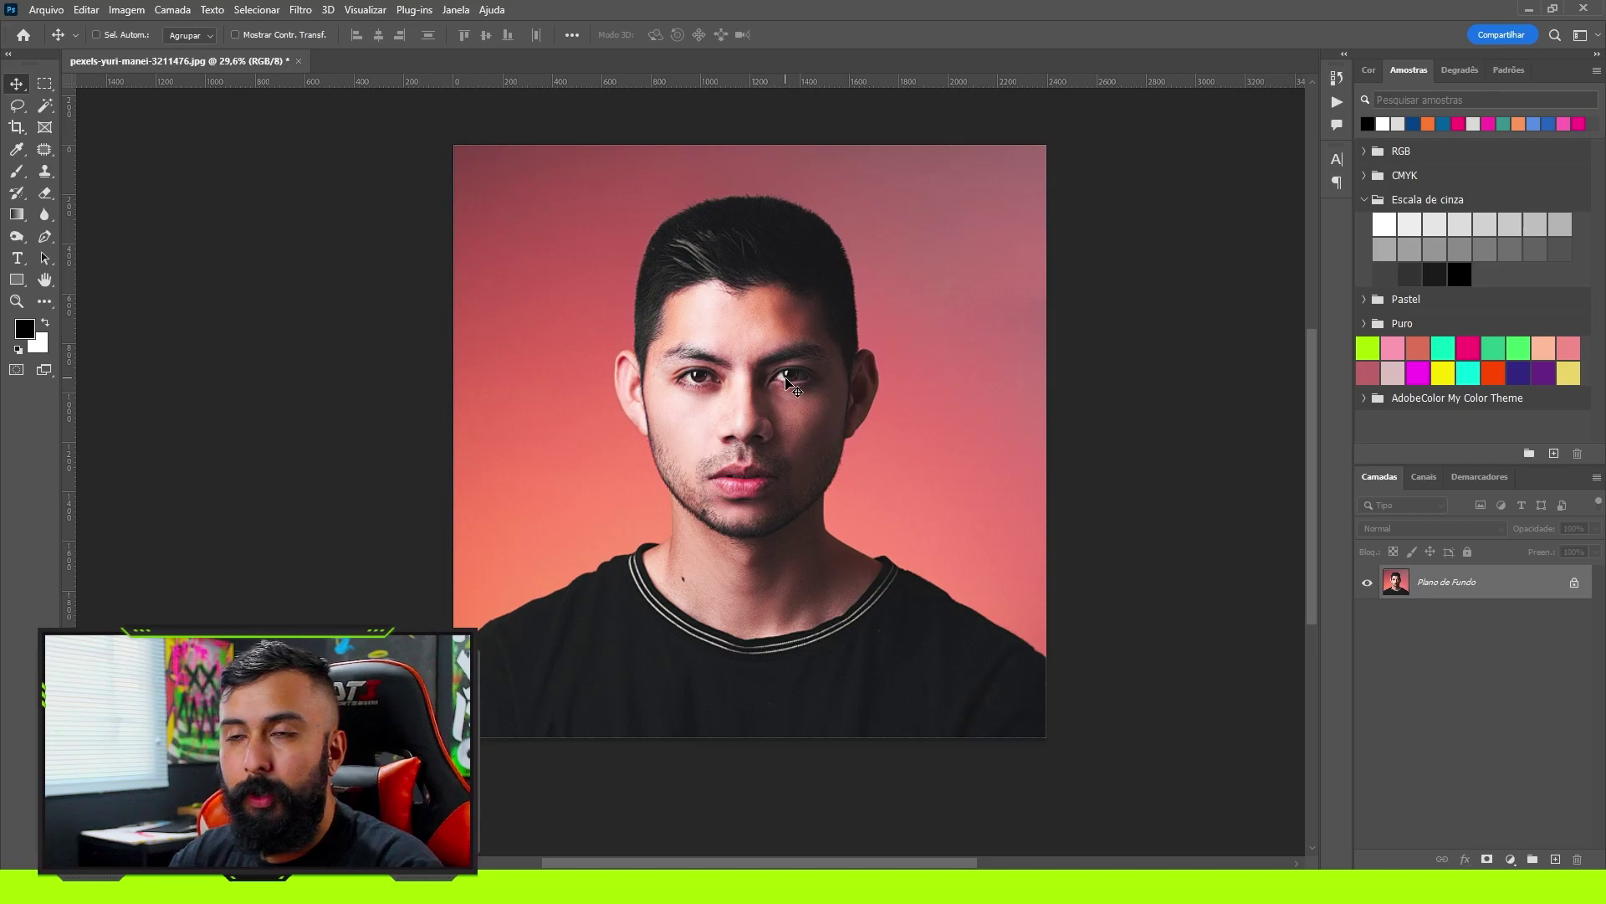
Duplicate the portrait photo onto a new layer, Camada 1
scroll(824, 364, up, 1)
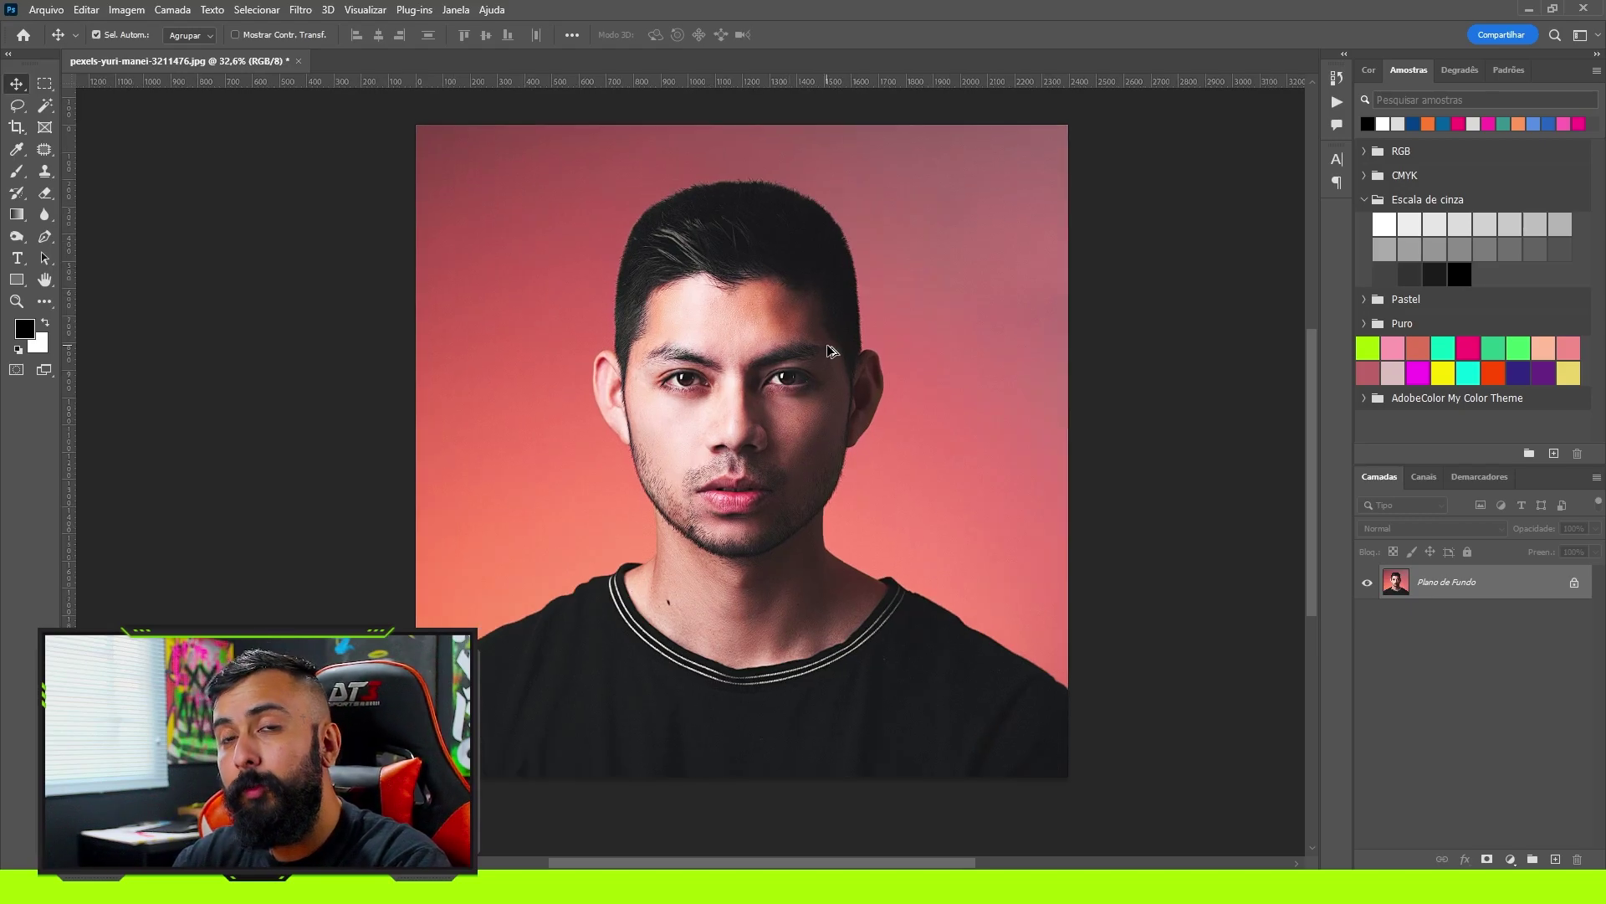
scroll(833, 354, up, 1)
scroll(927, 431, up, 1)
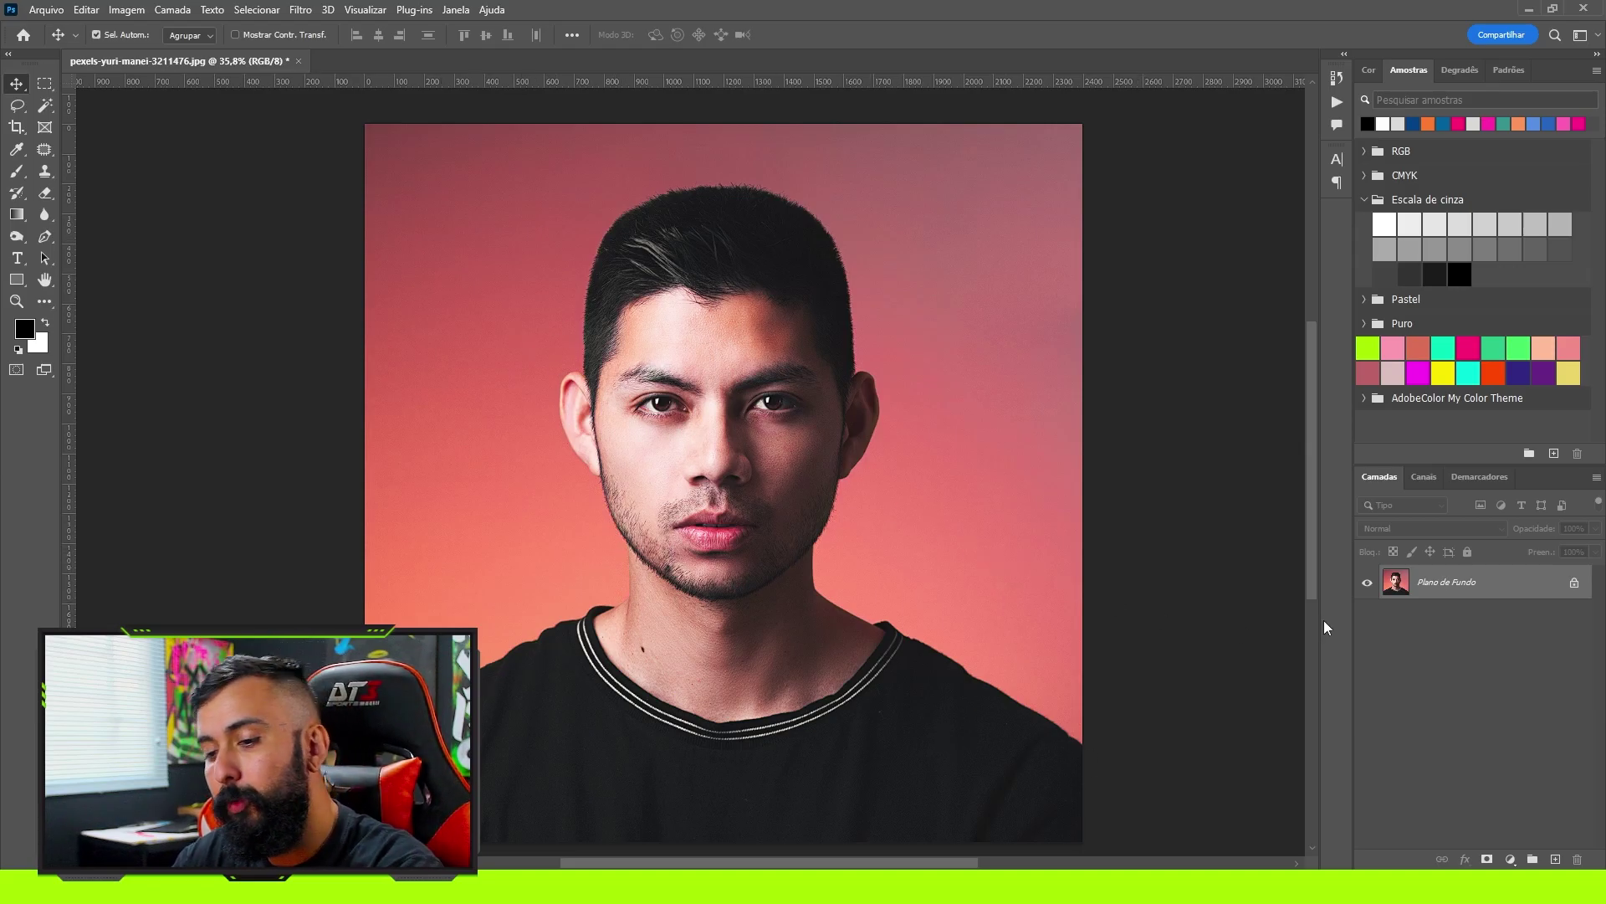
key(ctrl+j)
Select the man with Selecionar > Assunto and turn the selection into a layer mask
click(256, 9)
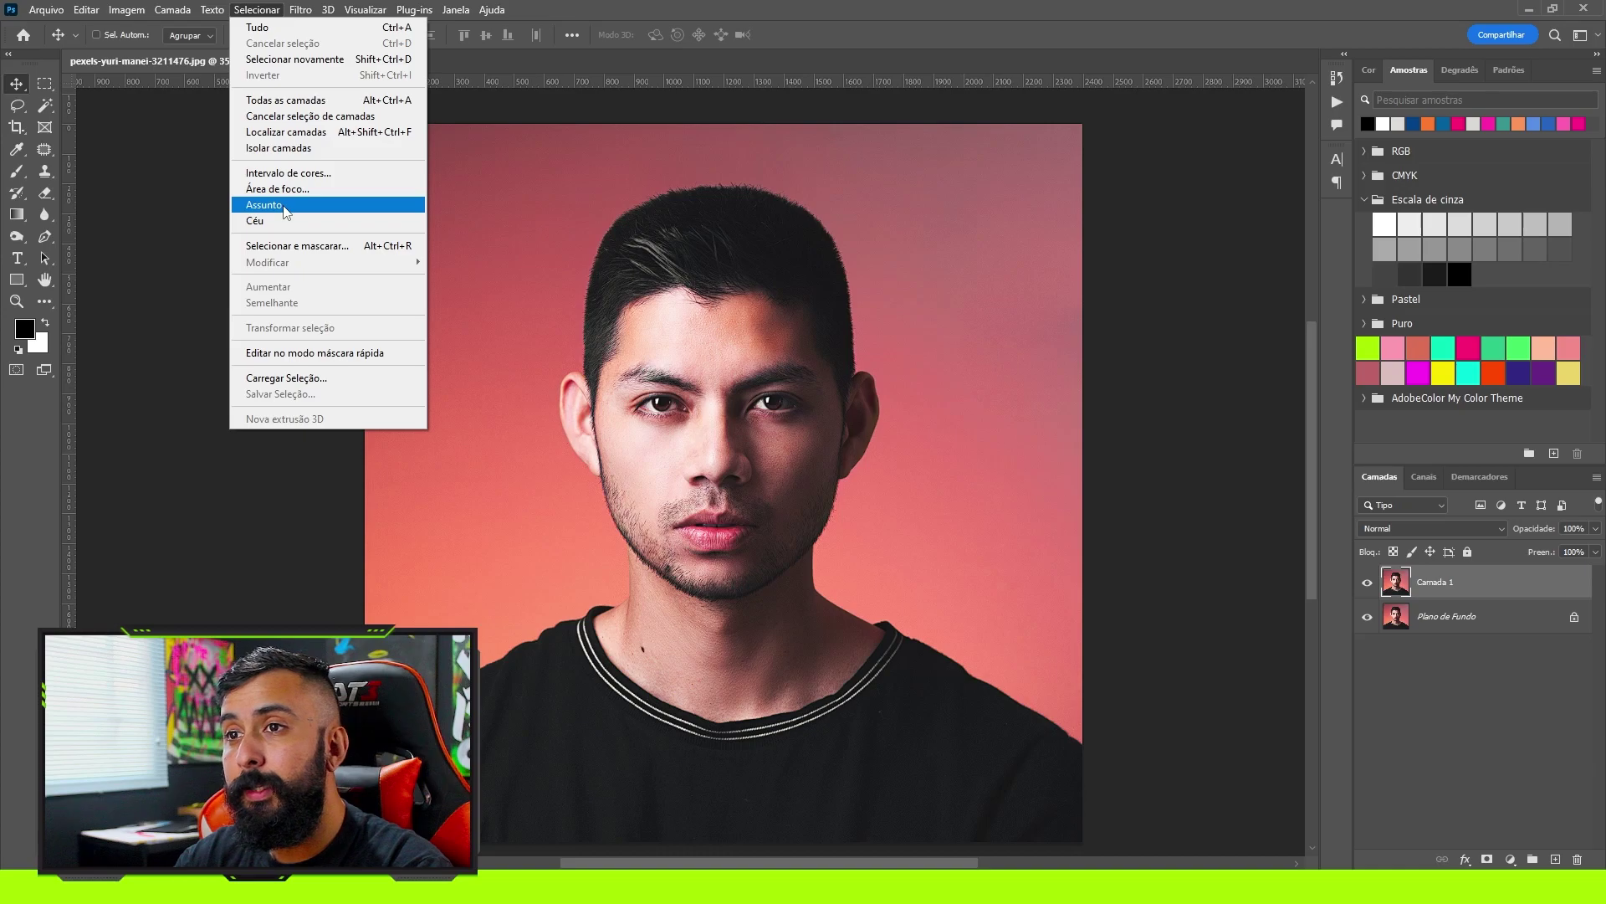
click(265, 205)
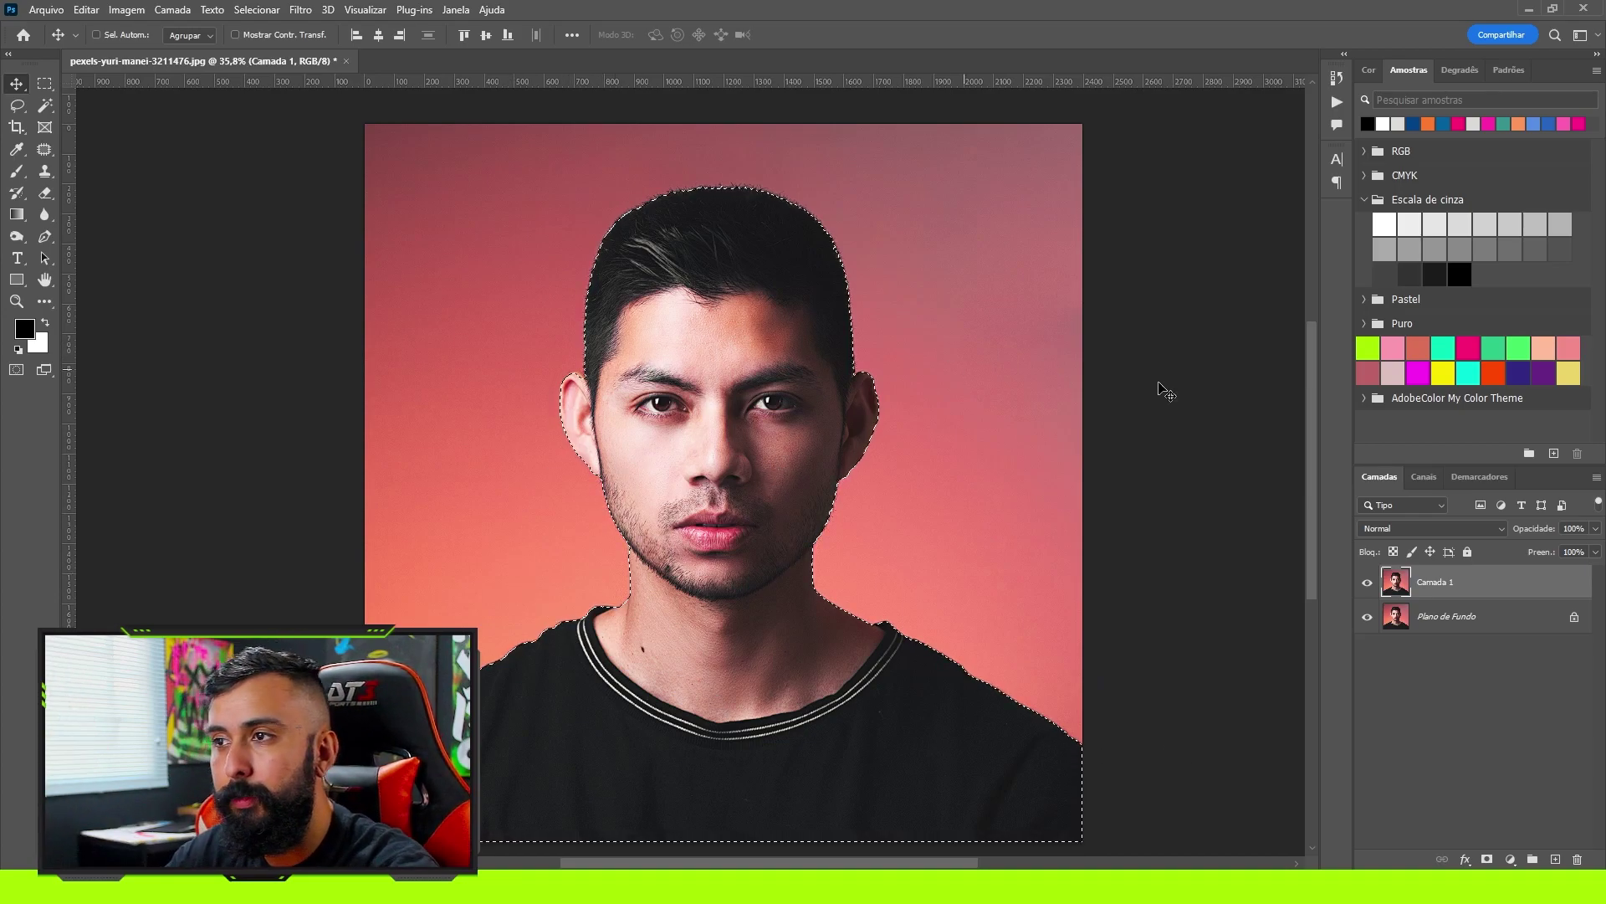
click(1487, 859)
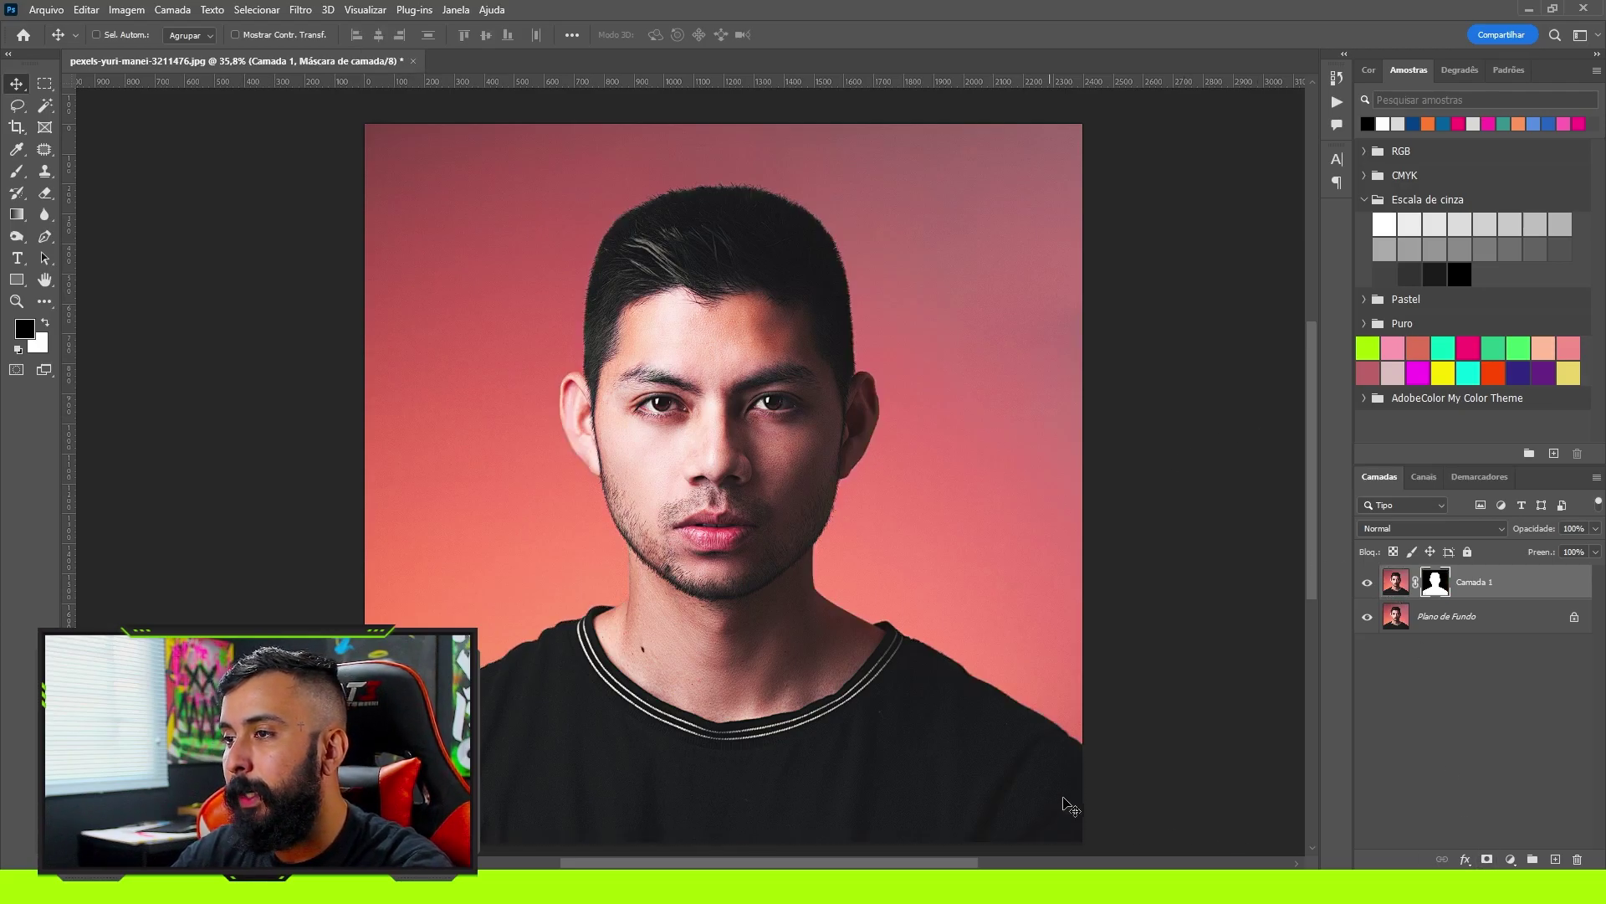
click(1395, 583)
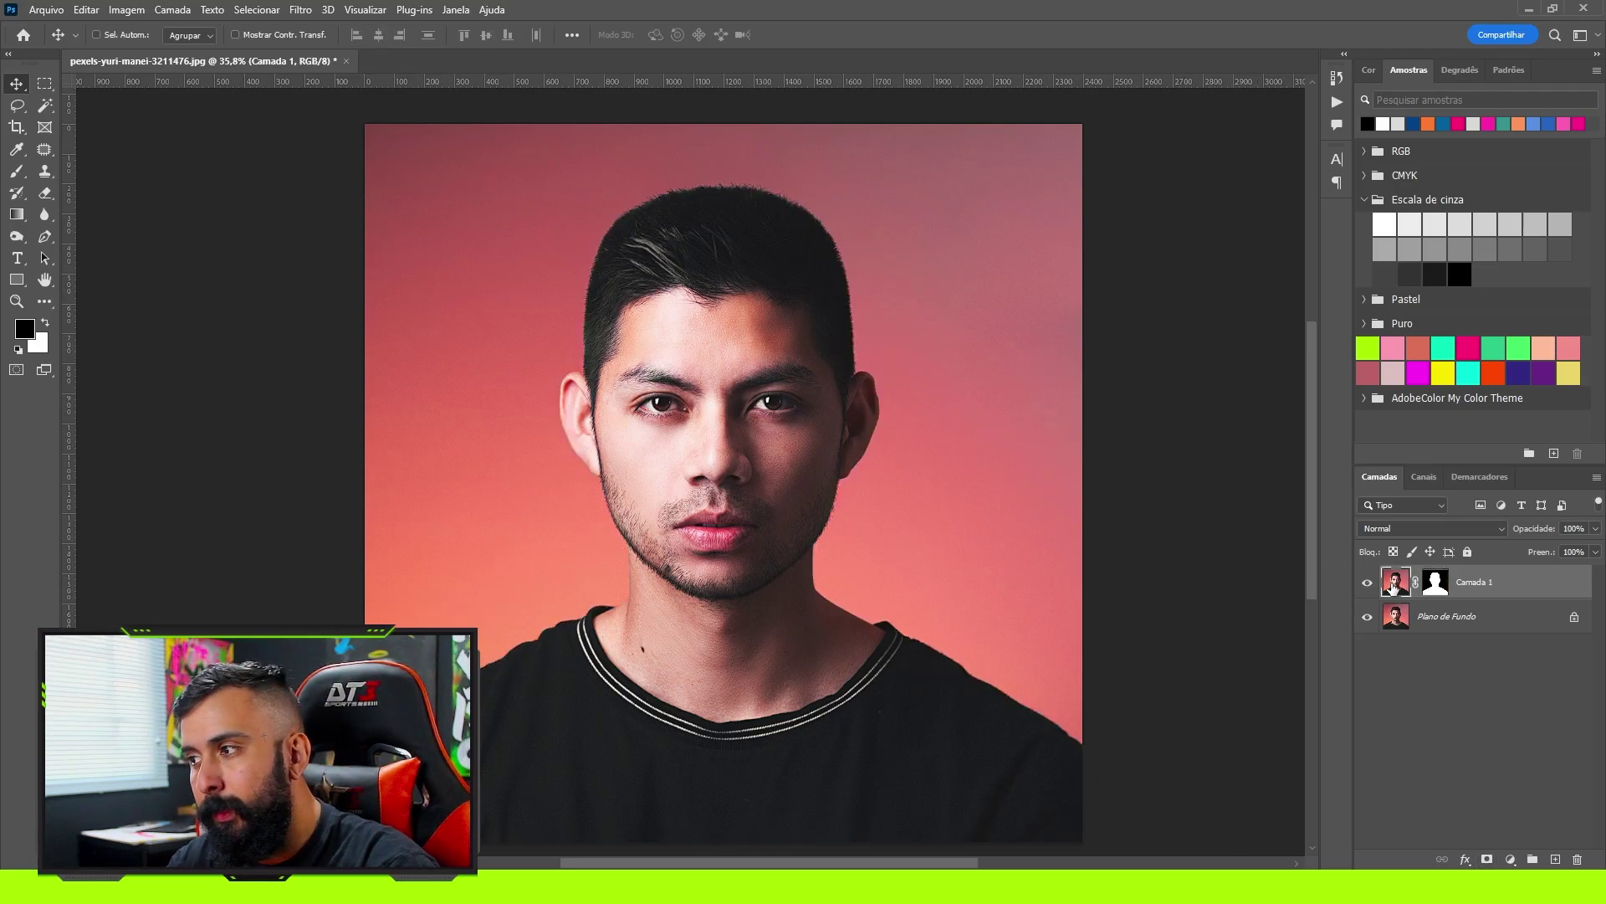
Apply Imagem > Ajustes > Posterizar with Níveis 9 to the masked Camada 1
click(127, 10)
mouse_move(136, 53)
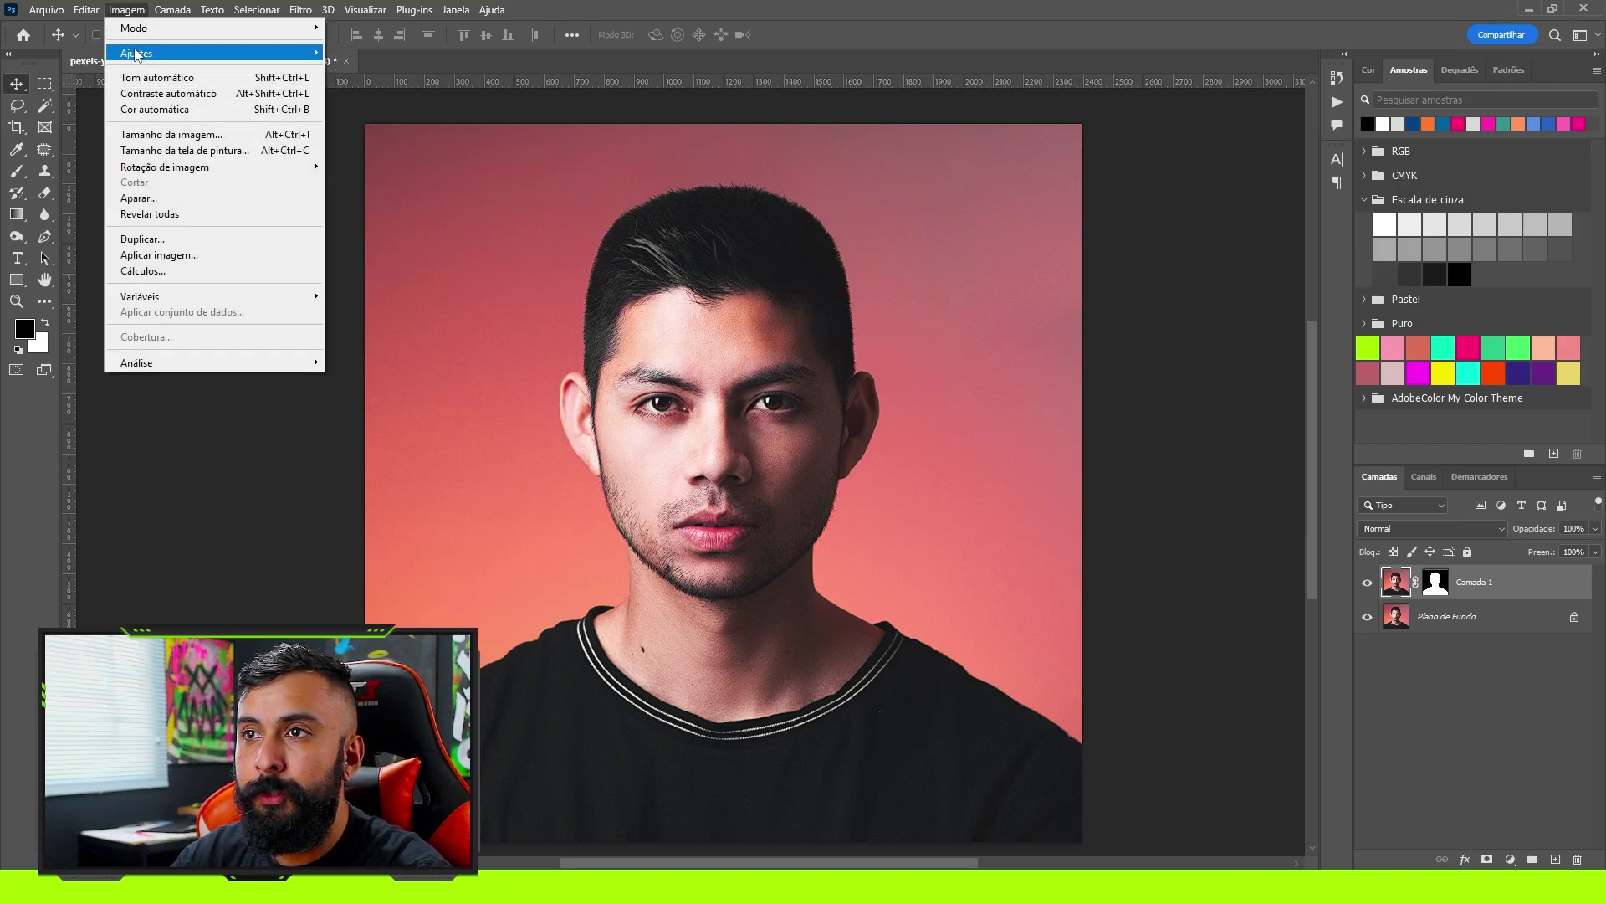
click(389, 261)
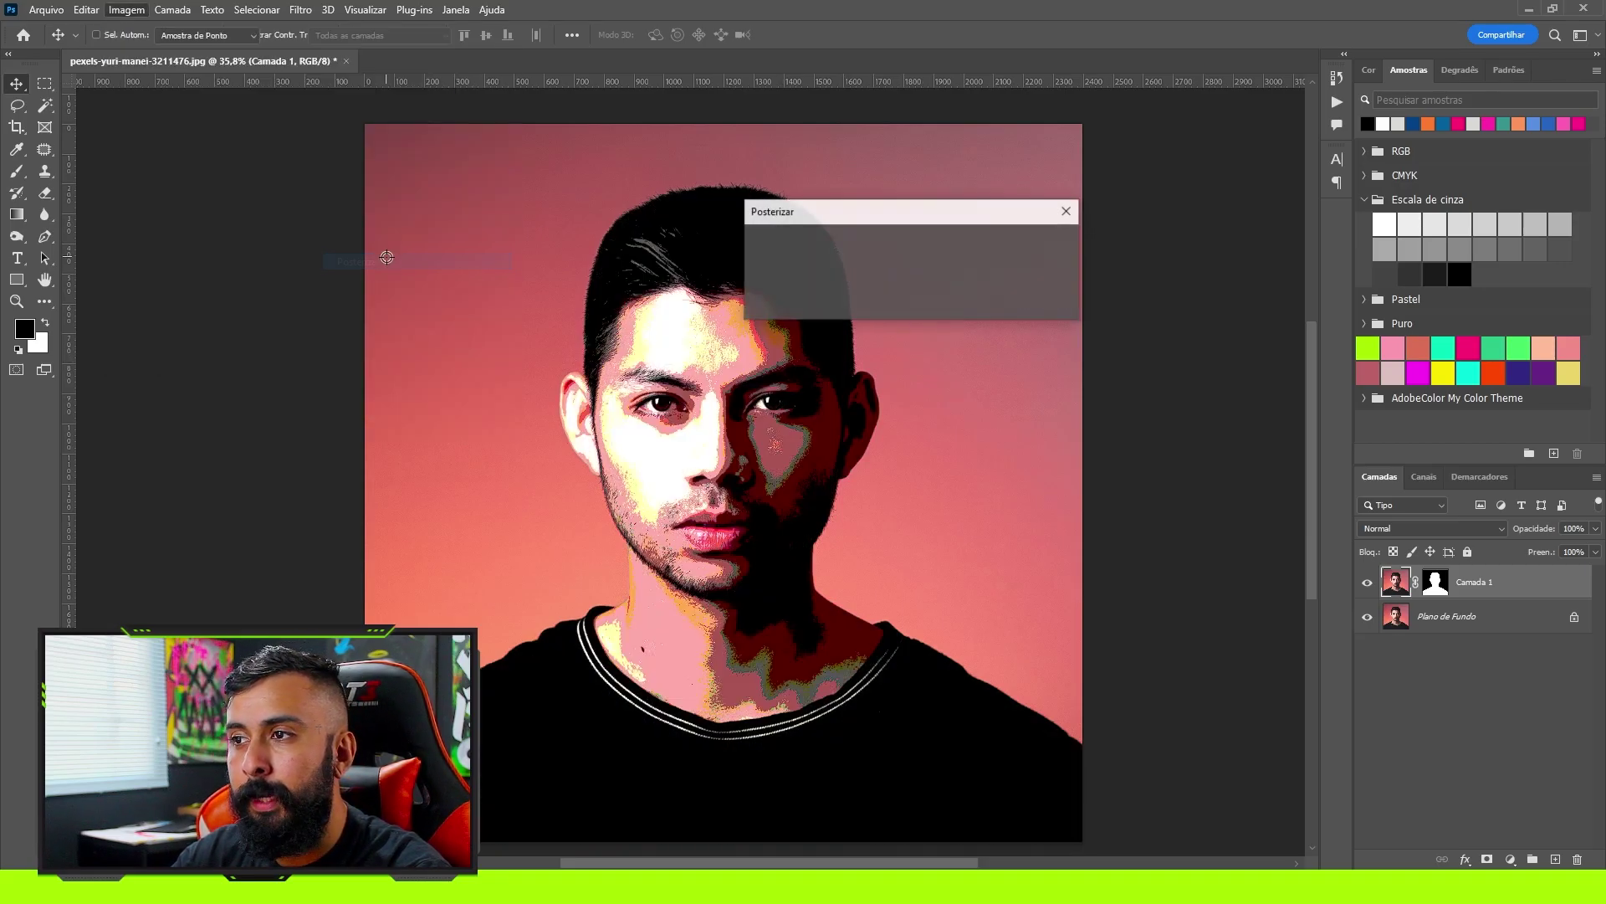
drag(765, 263, 812, 259)
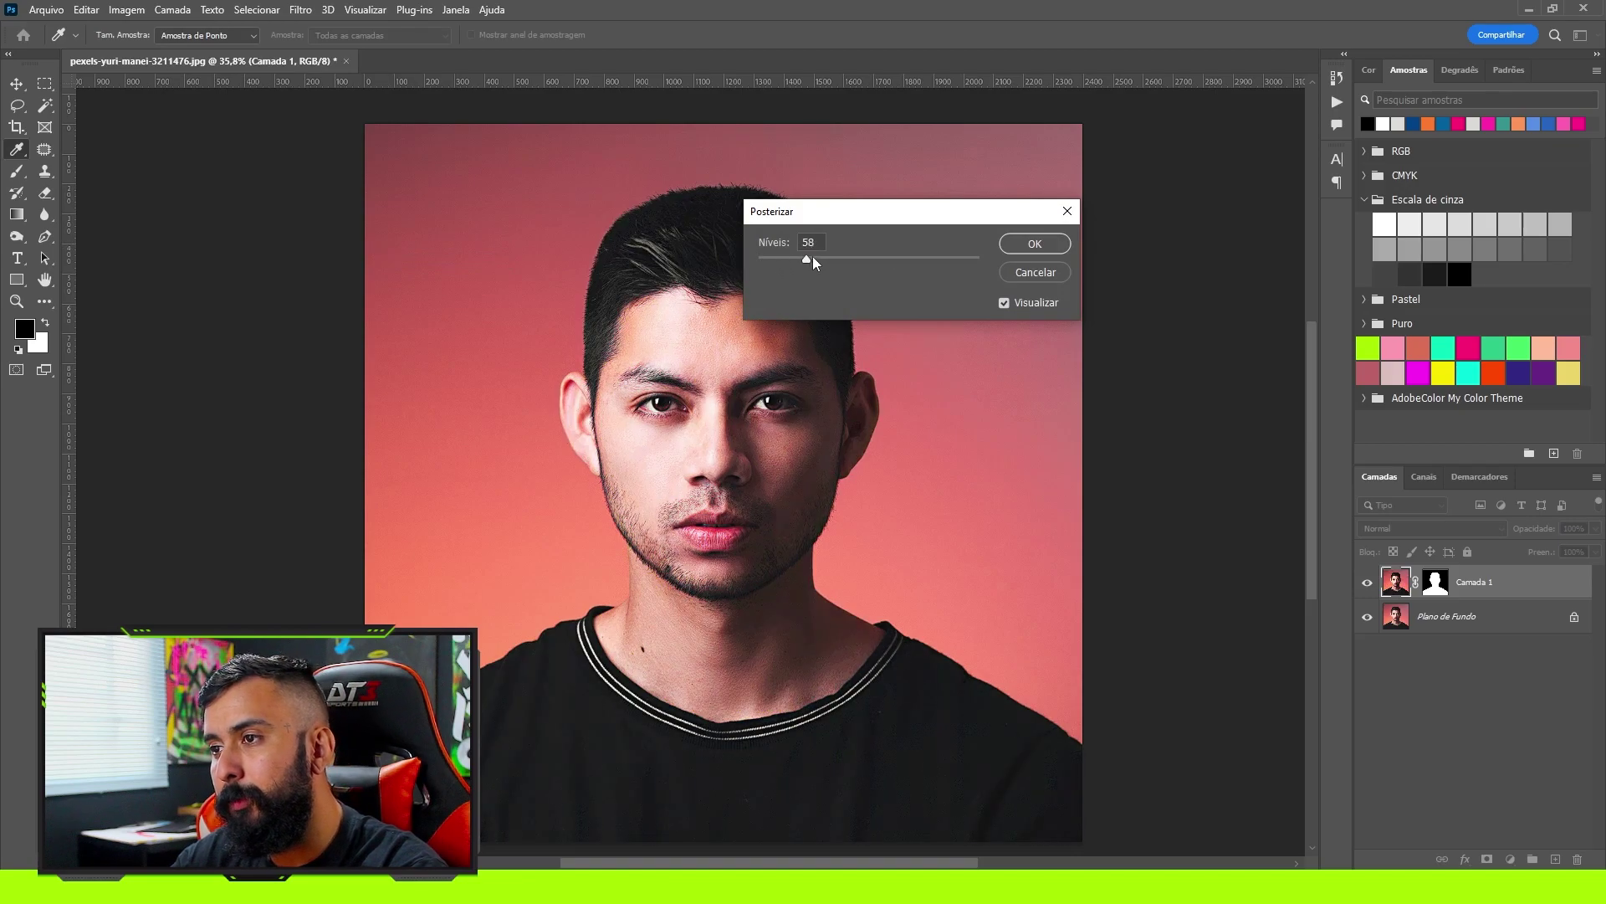
drag(977, 261, 820, 261)
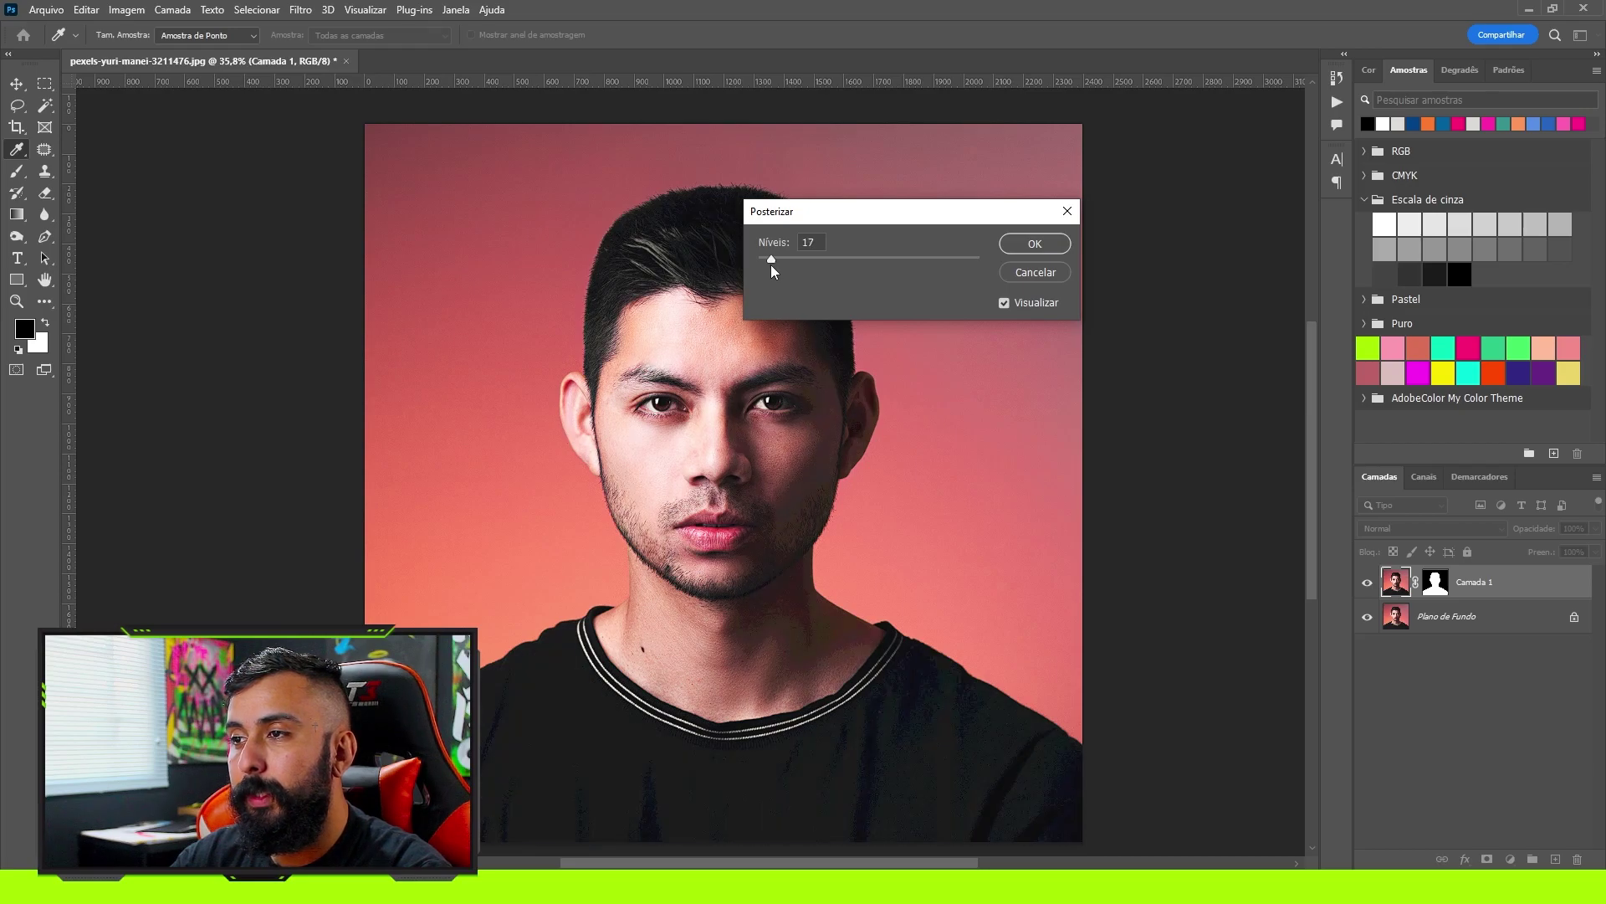
drag(771, 264, 765, 266)
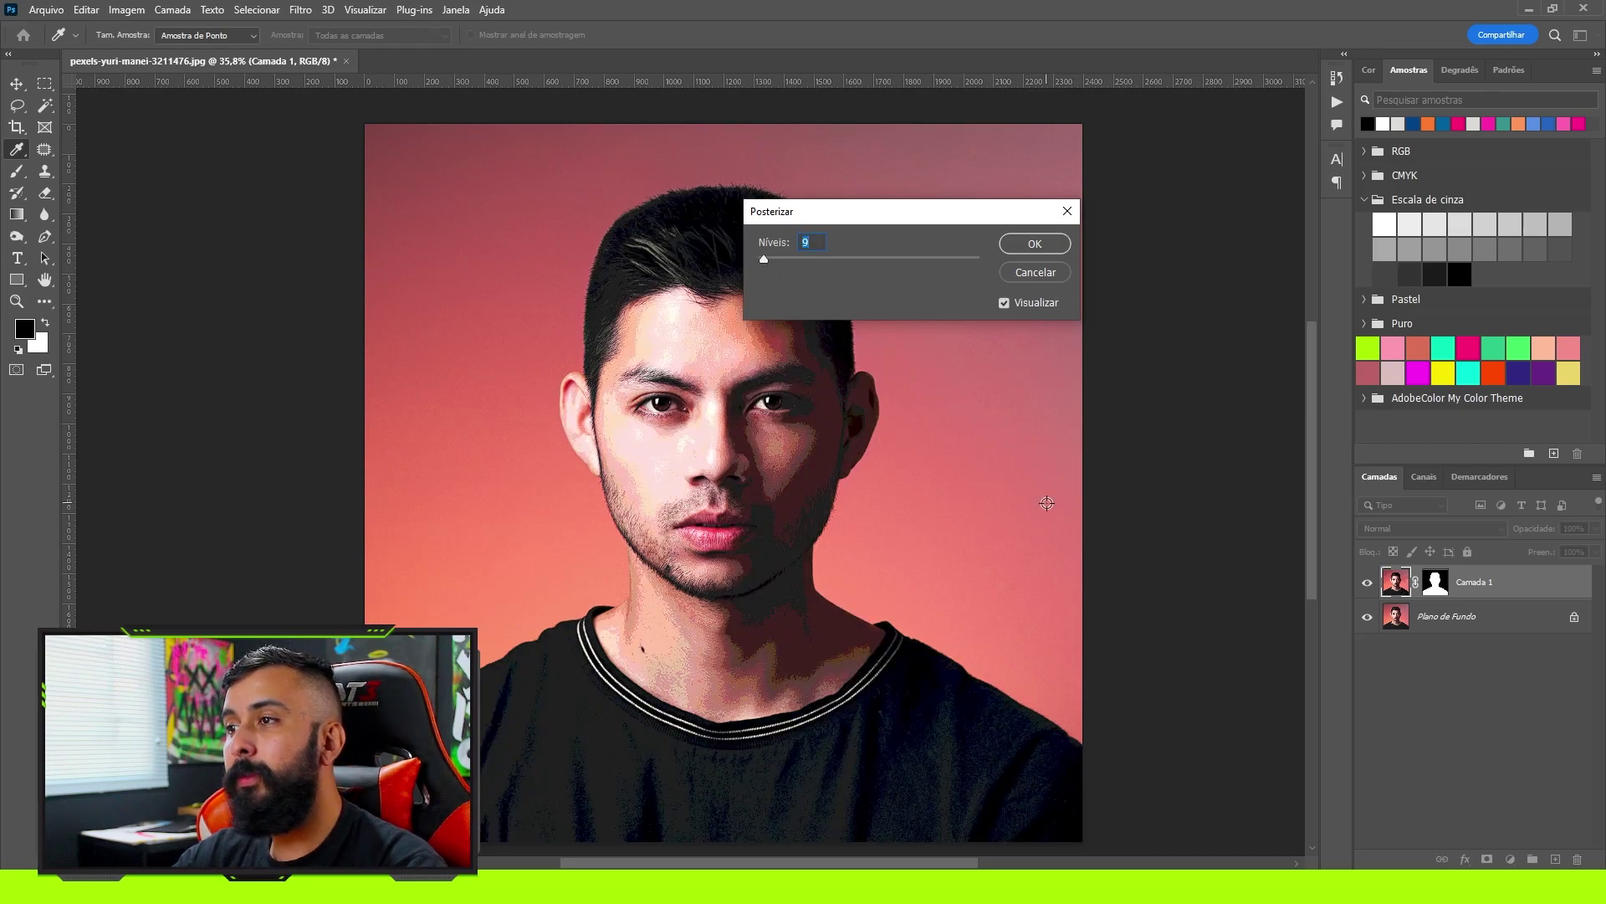
click(1022, 243)
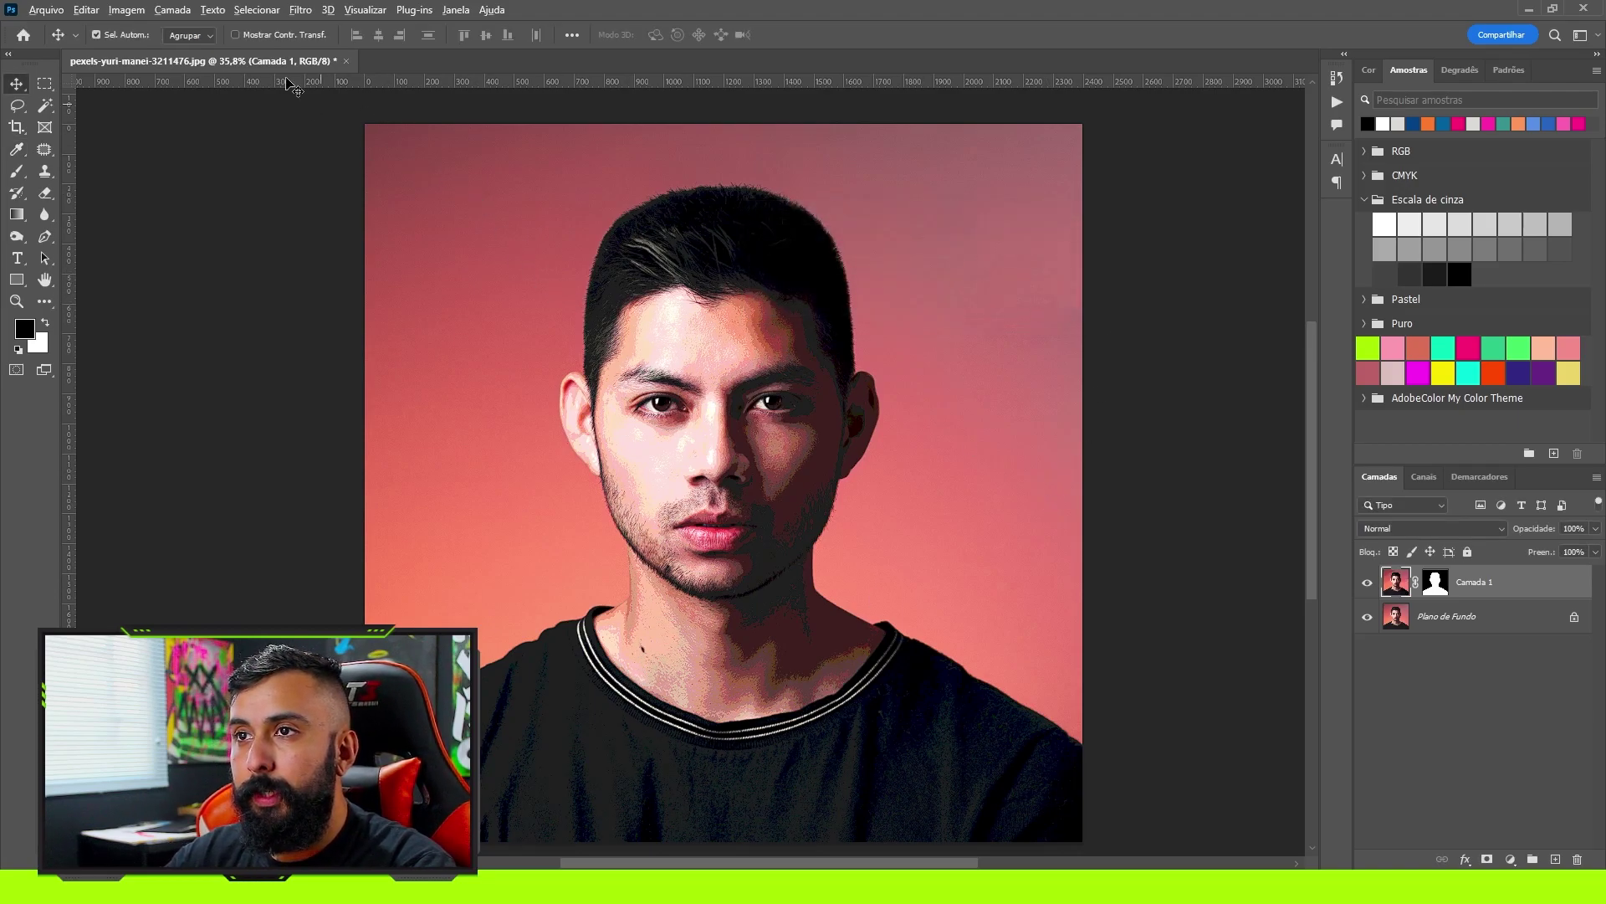
Apply Desfoque de Superfície (Raio 23, Limiar 24) to the portrait layer
click(299, 11)
mouse_move(323, 223)
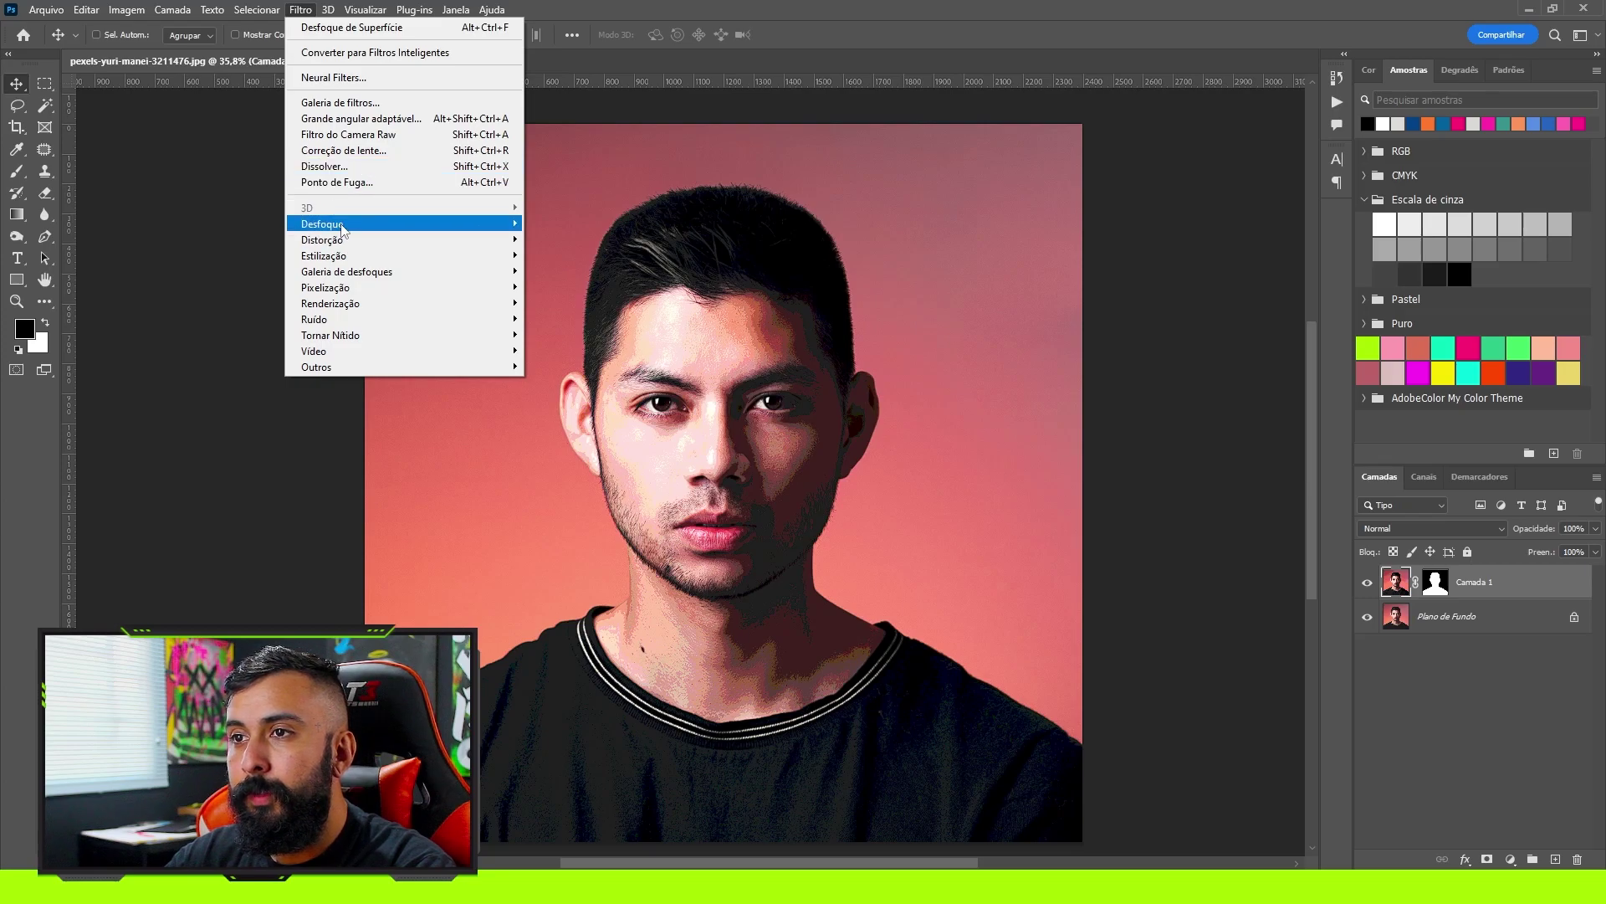
click(589, 302)
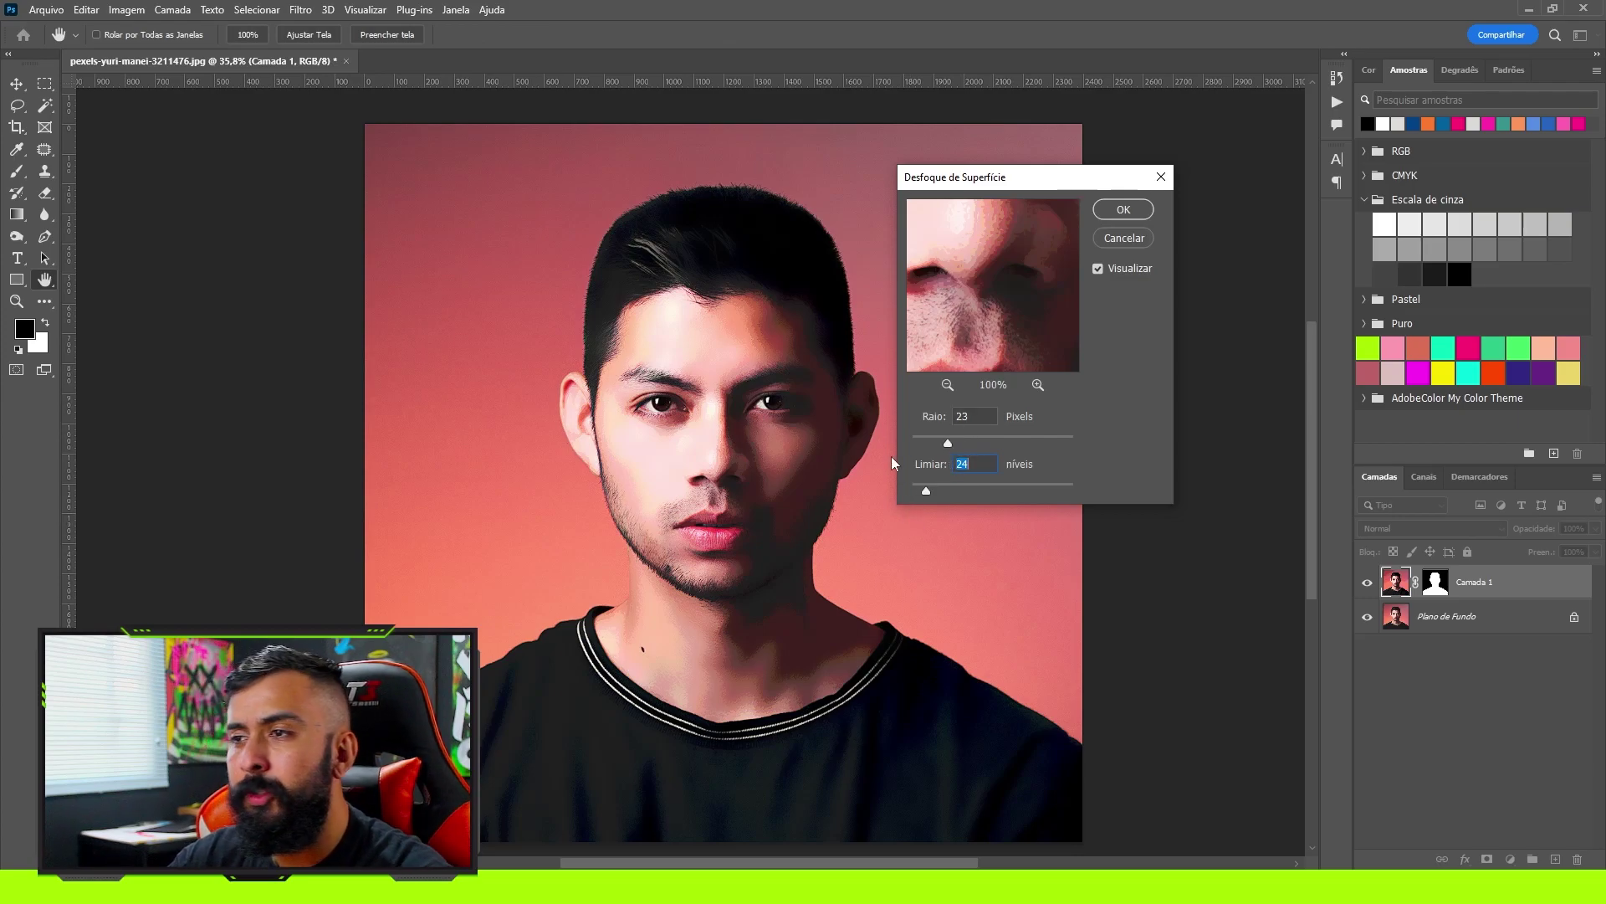
click(1122, 210)
Posterize the portrait again, previewing it at 4 levels
click(126, 9)
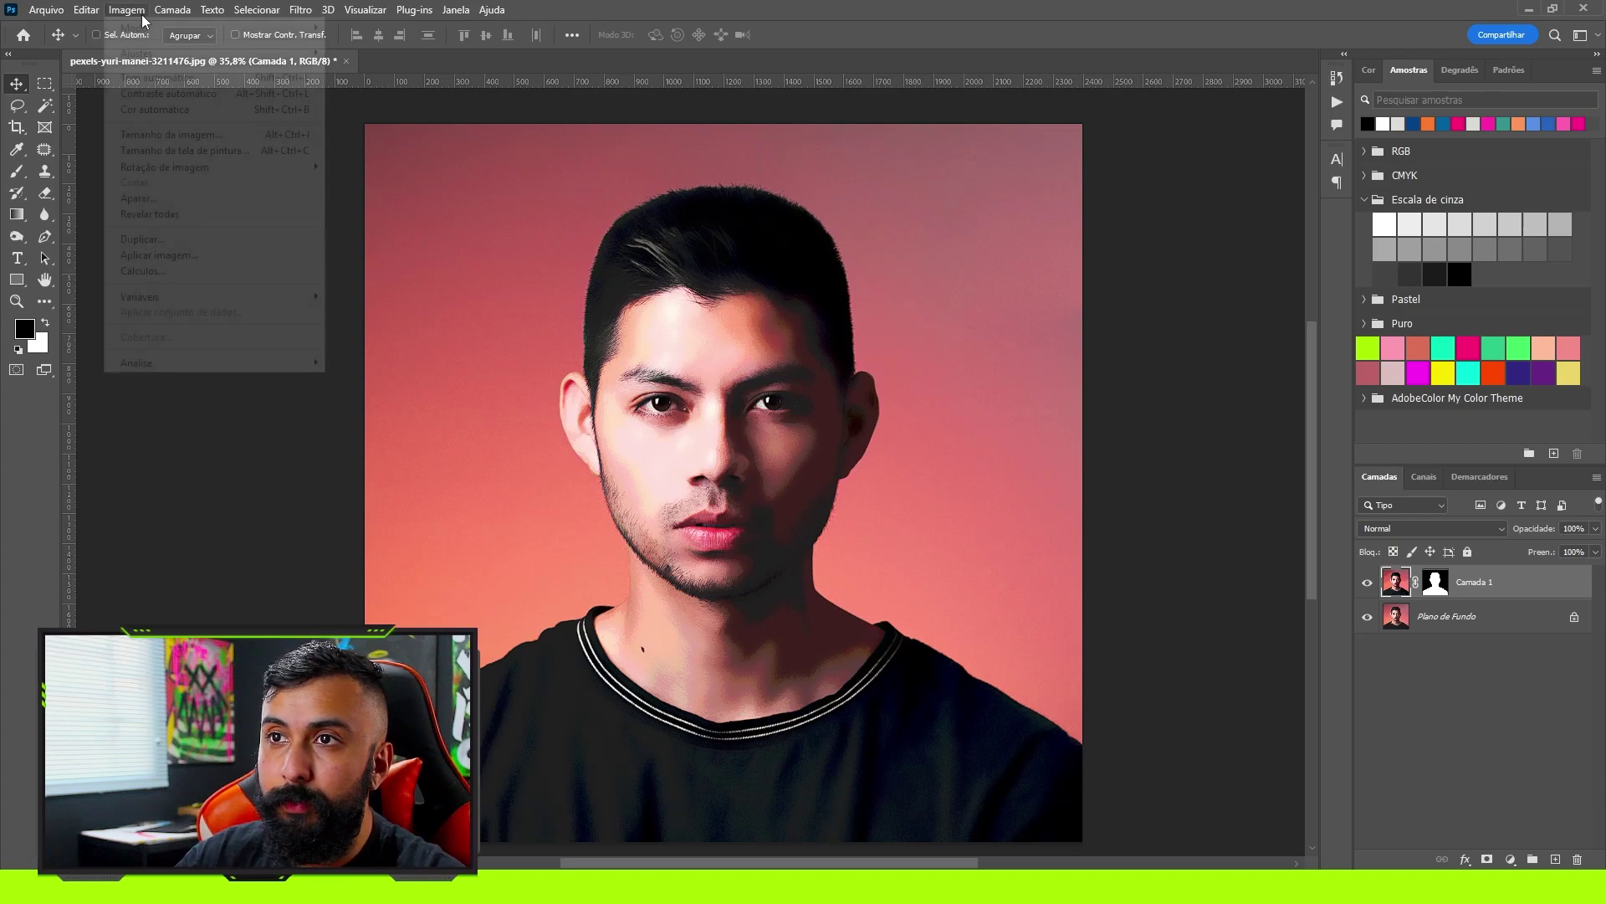
click(127, 9)
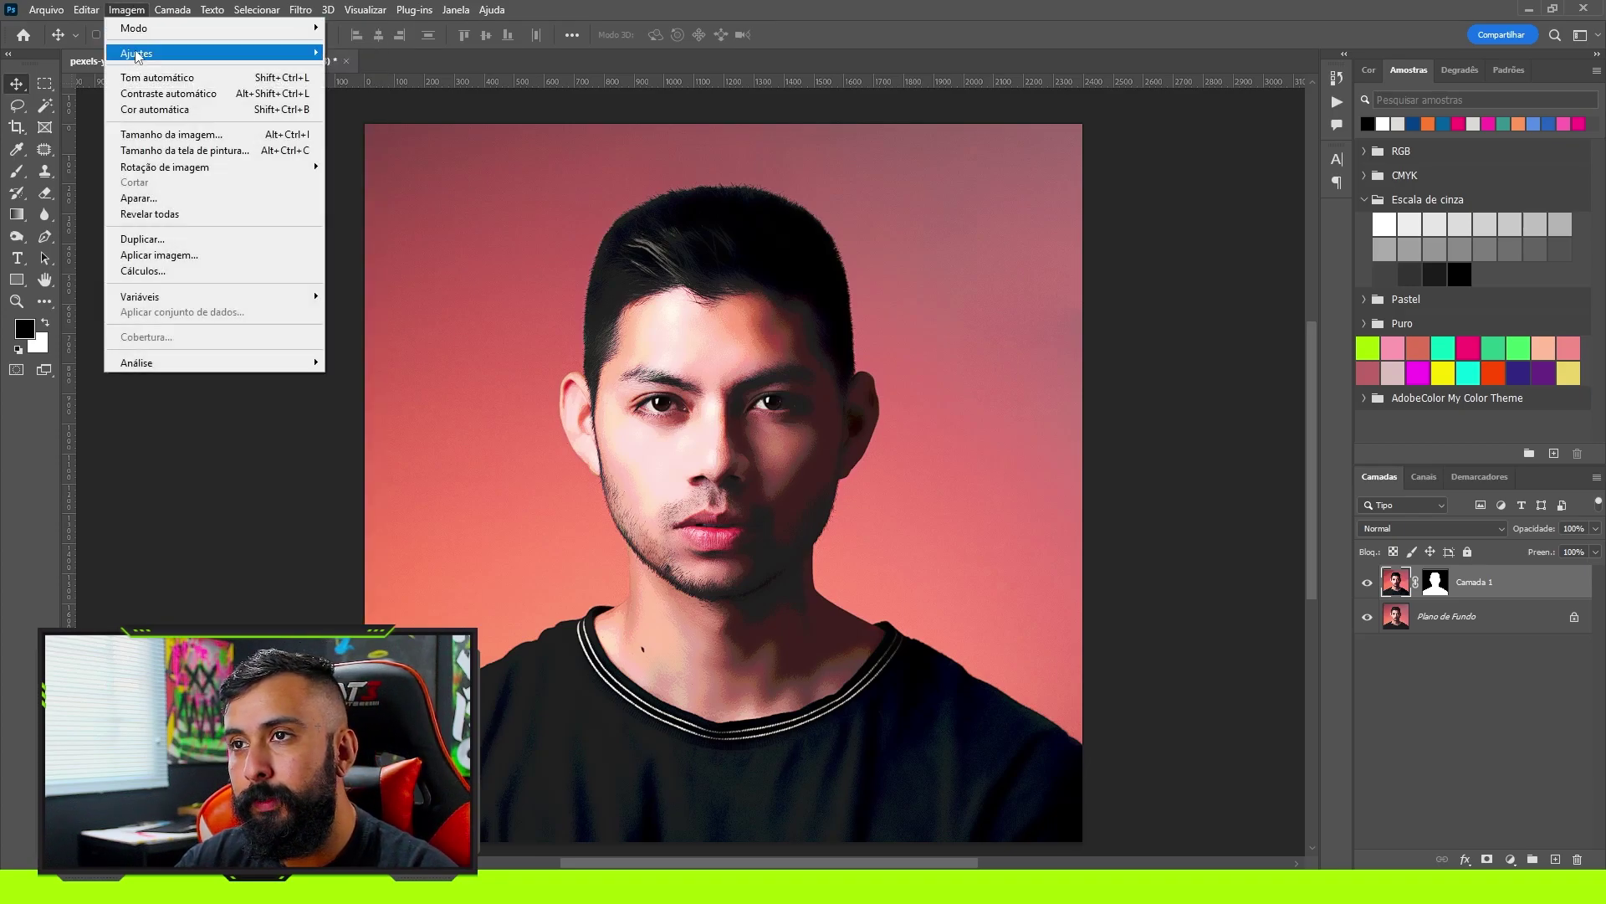
mouse_move(138, 52)
click(361, 262)
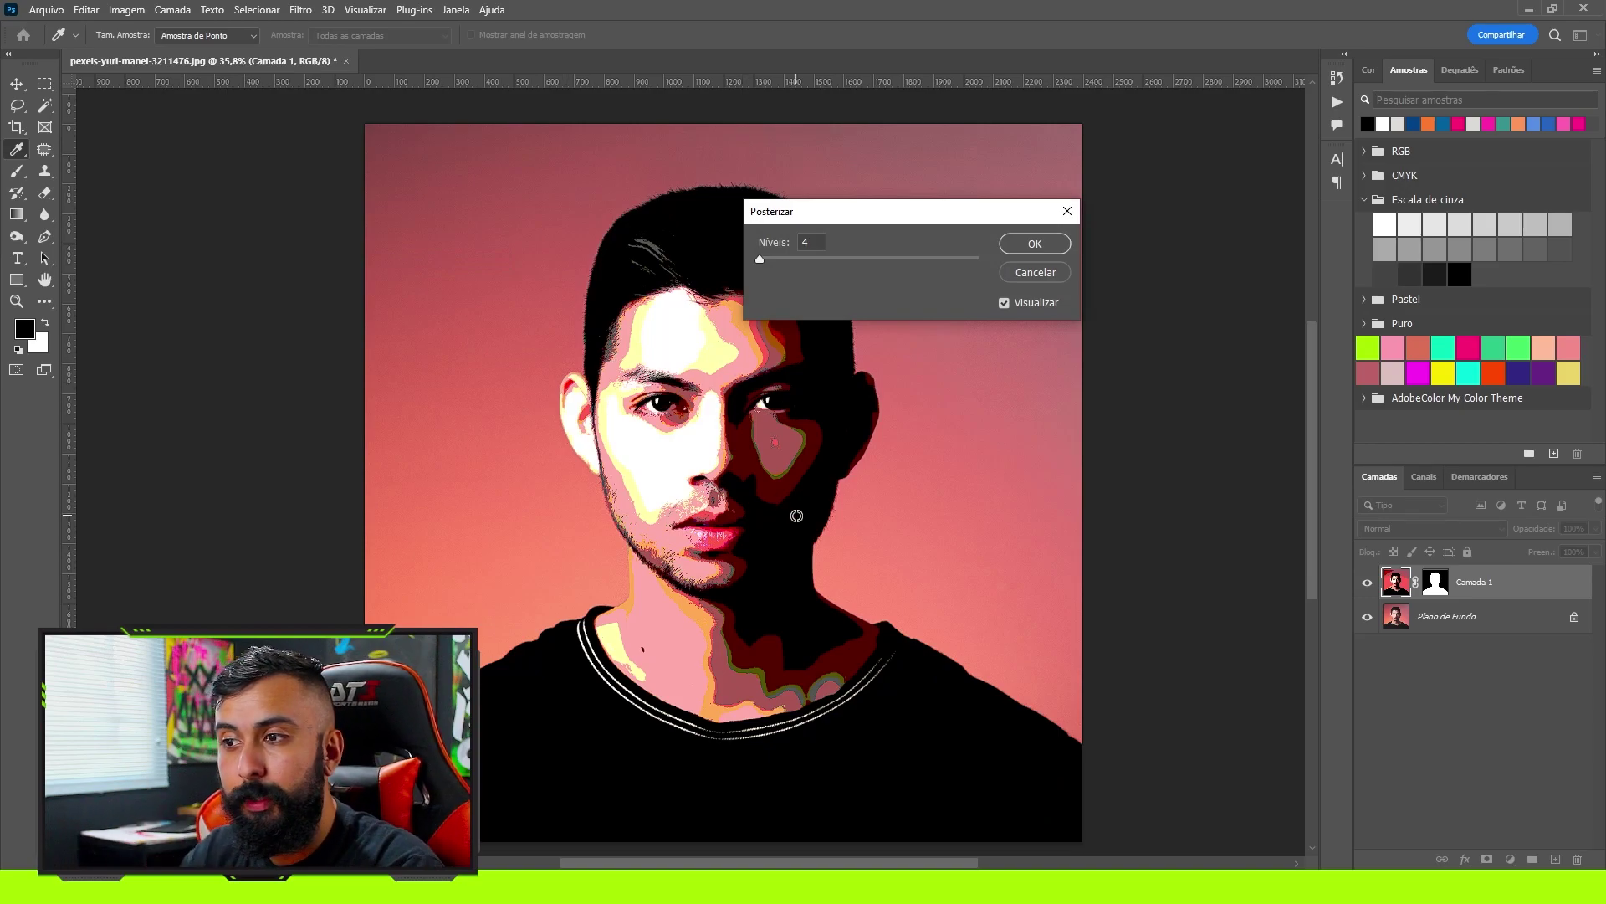
Confirm the 4-level posterize, create a 210 × 297 mm Illustrator document, and drag the portrait over
click(1042, 248)
key(v)
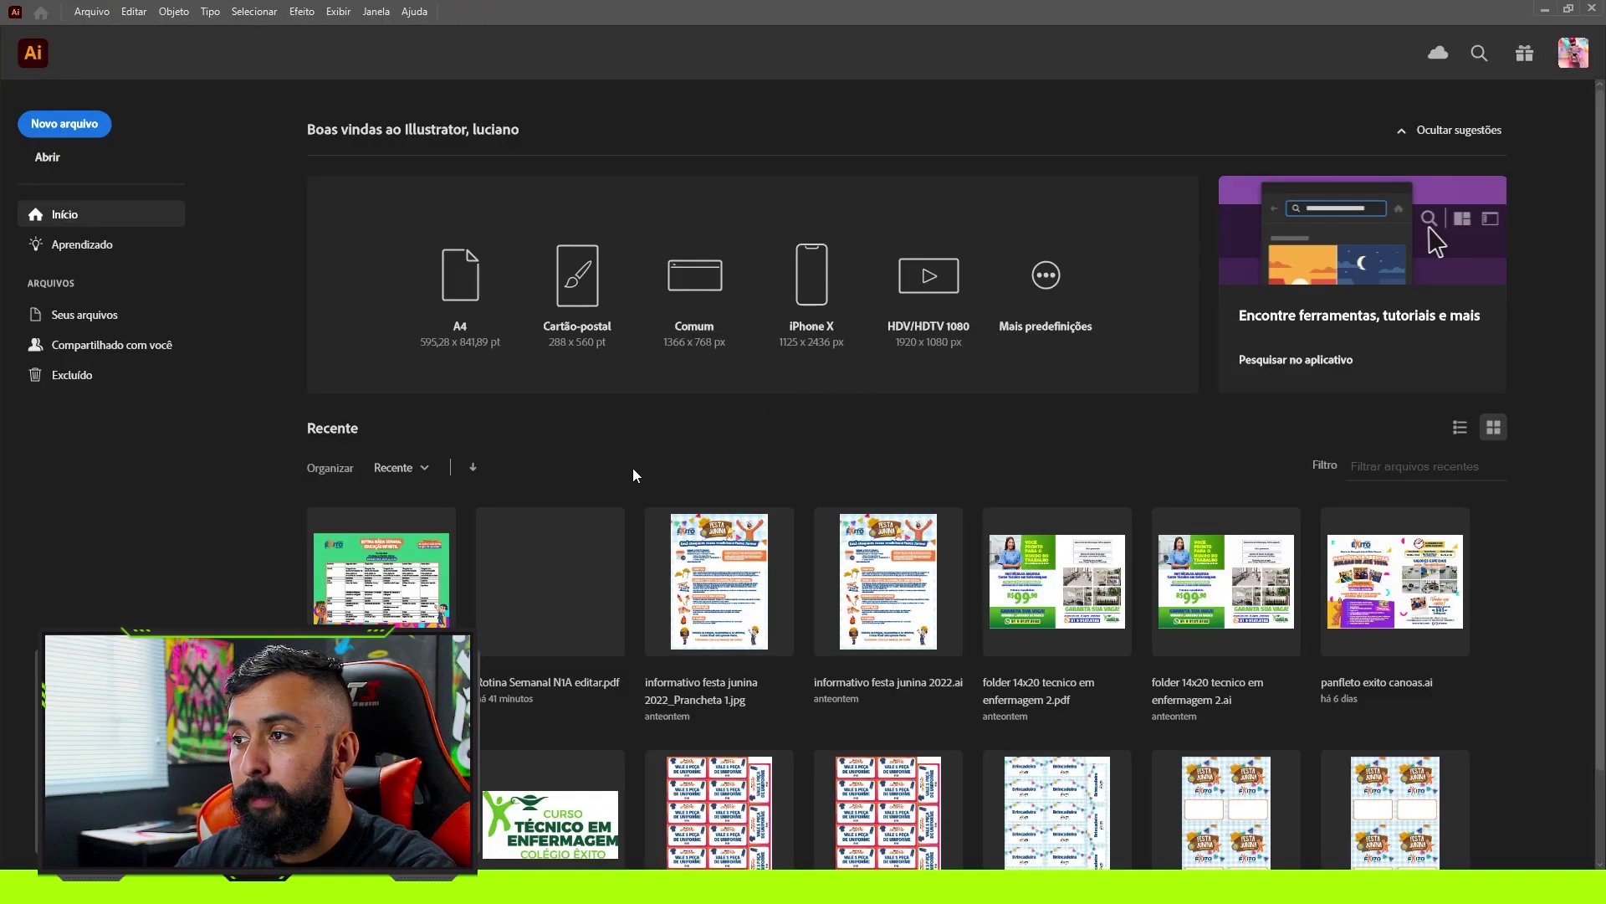
key(ctrl+n)
click(536, 322)
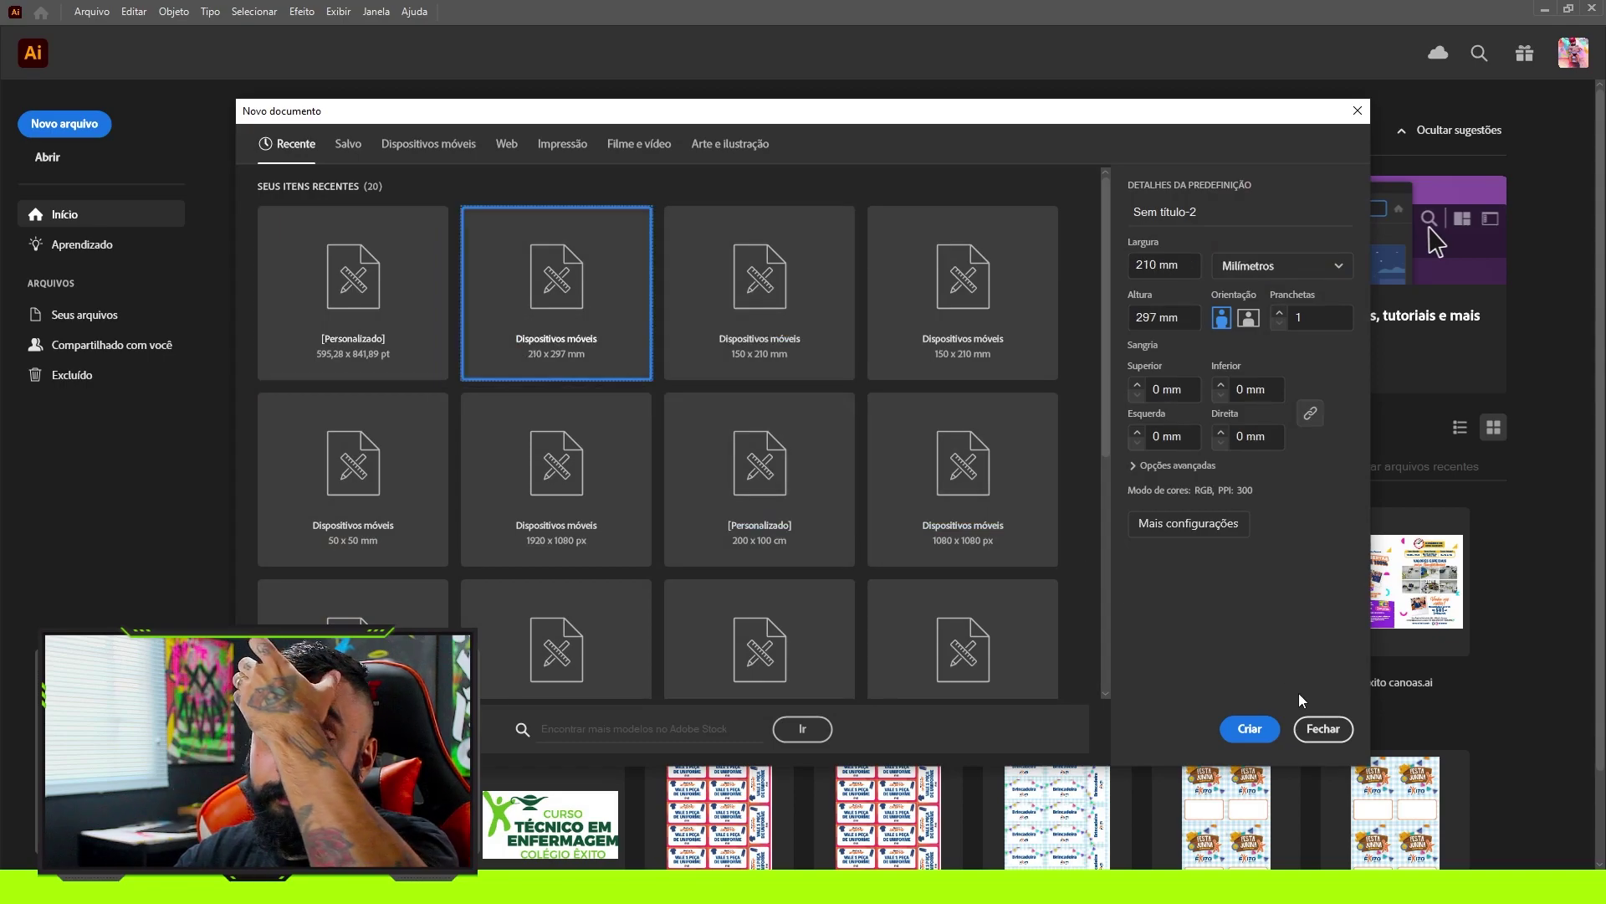
click(1296, 731)
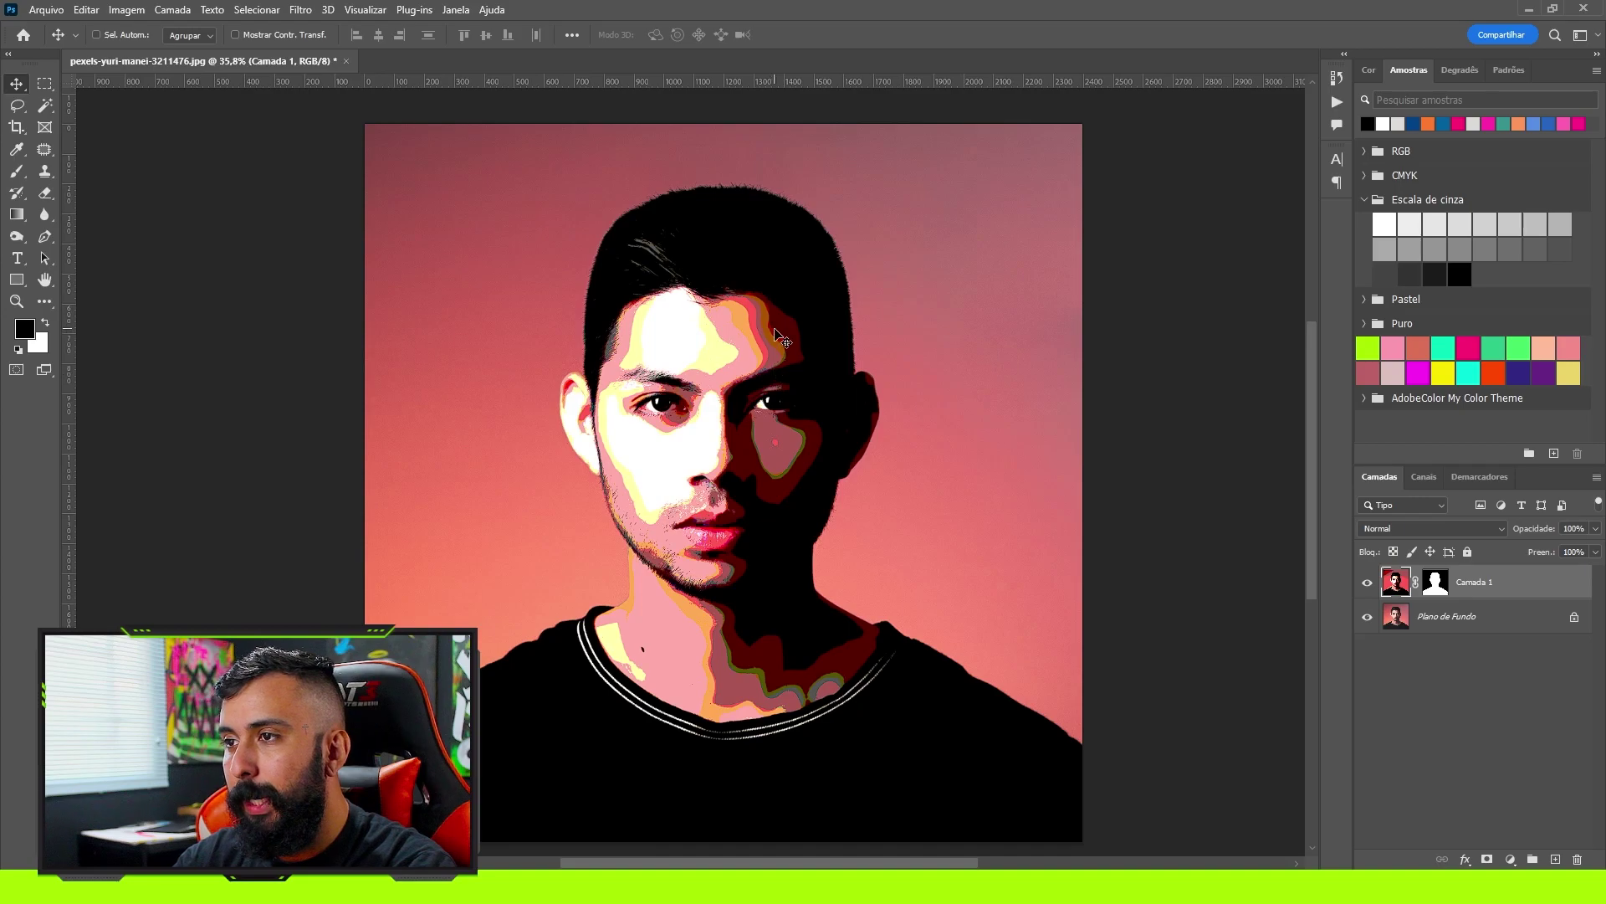
mouse_move(776, 330)
mouse_down()
mouse_move(539, 554)
mouse_move(514, 862)
mouse_up()
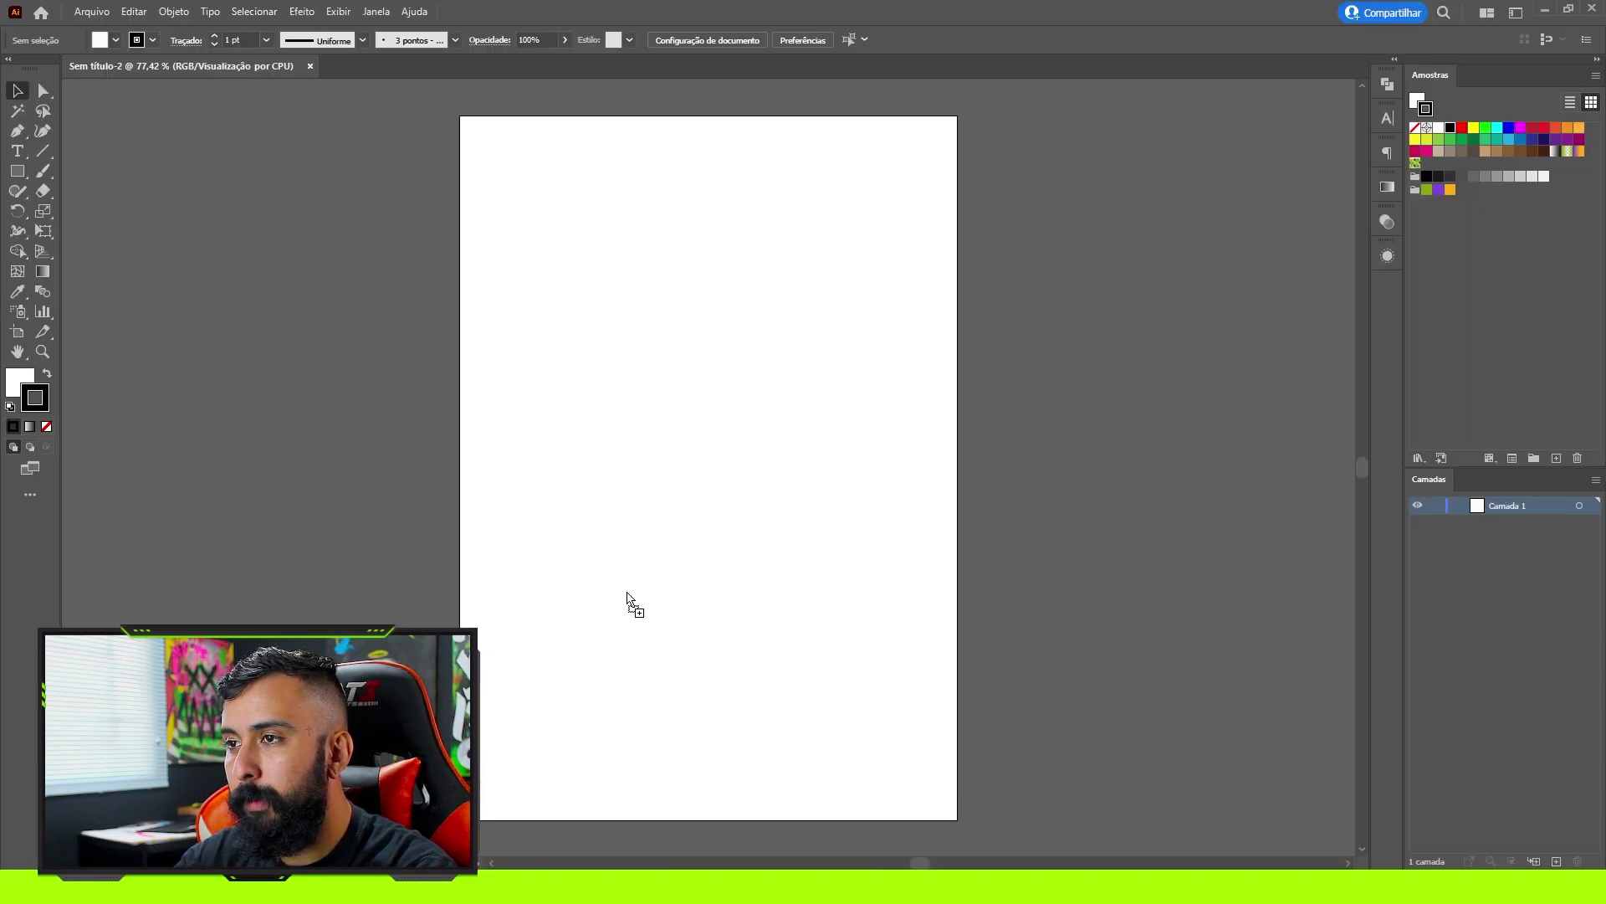
Place the posterized portrait on the artboard and image-trace it with the 16-colour preset
click(747, 422)
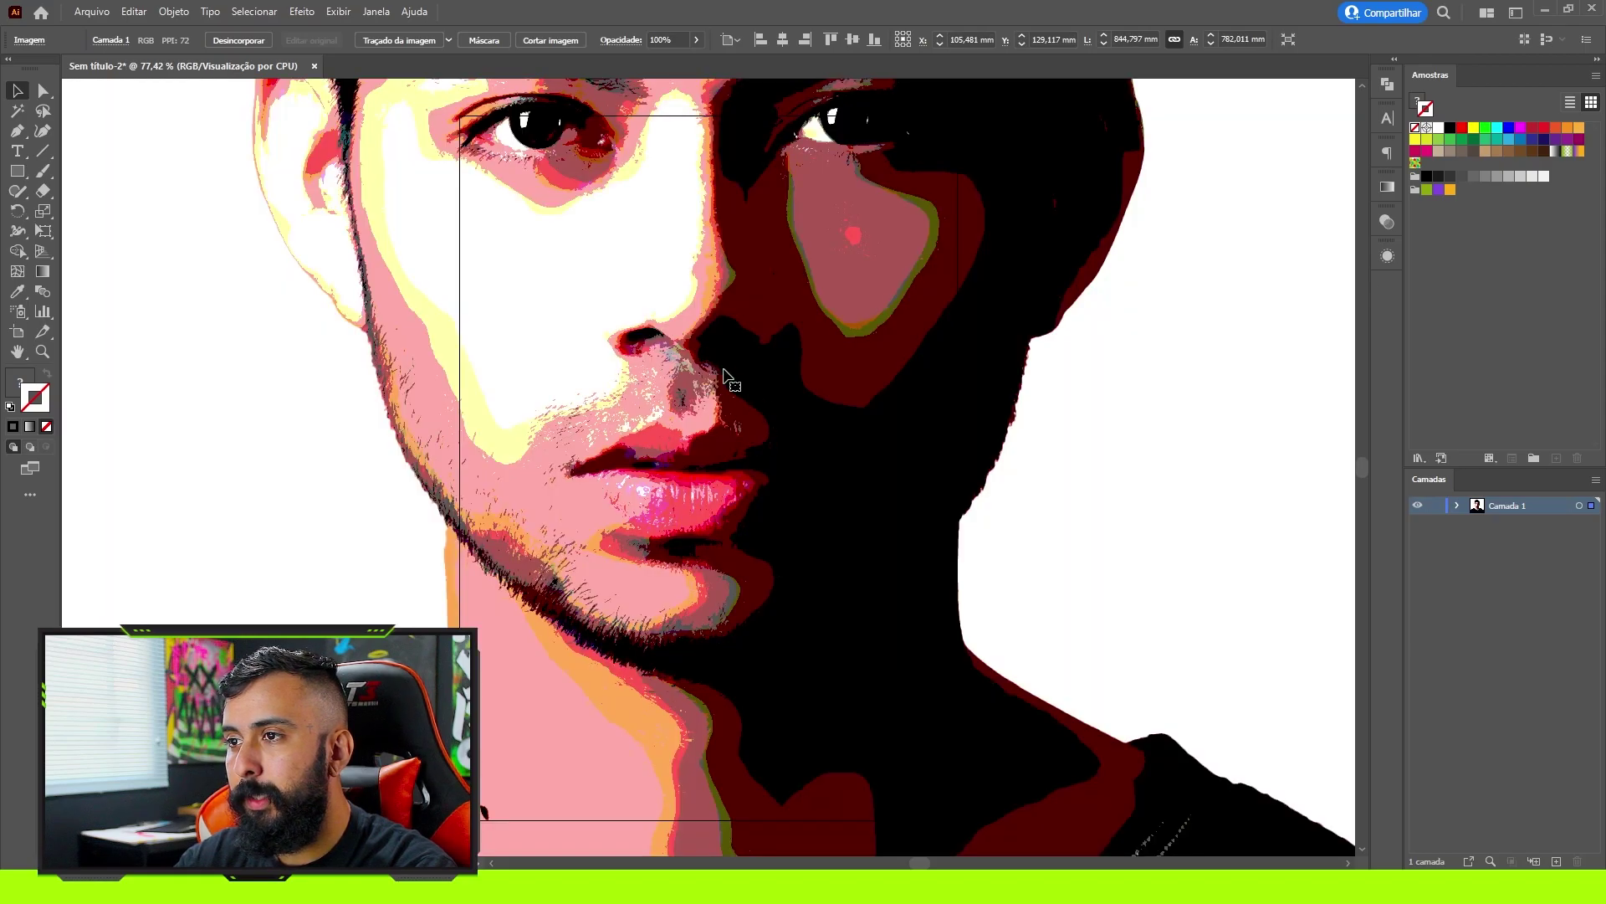
scroll(678, 452, down, 3)
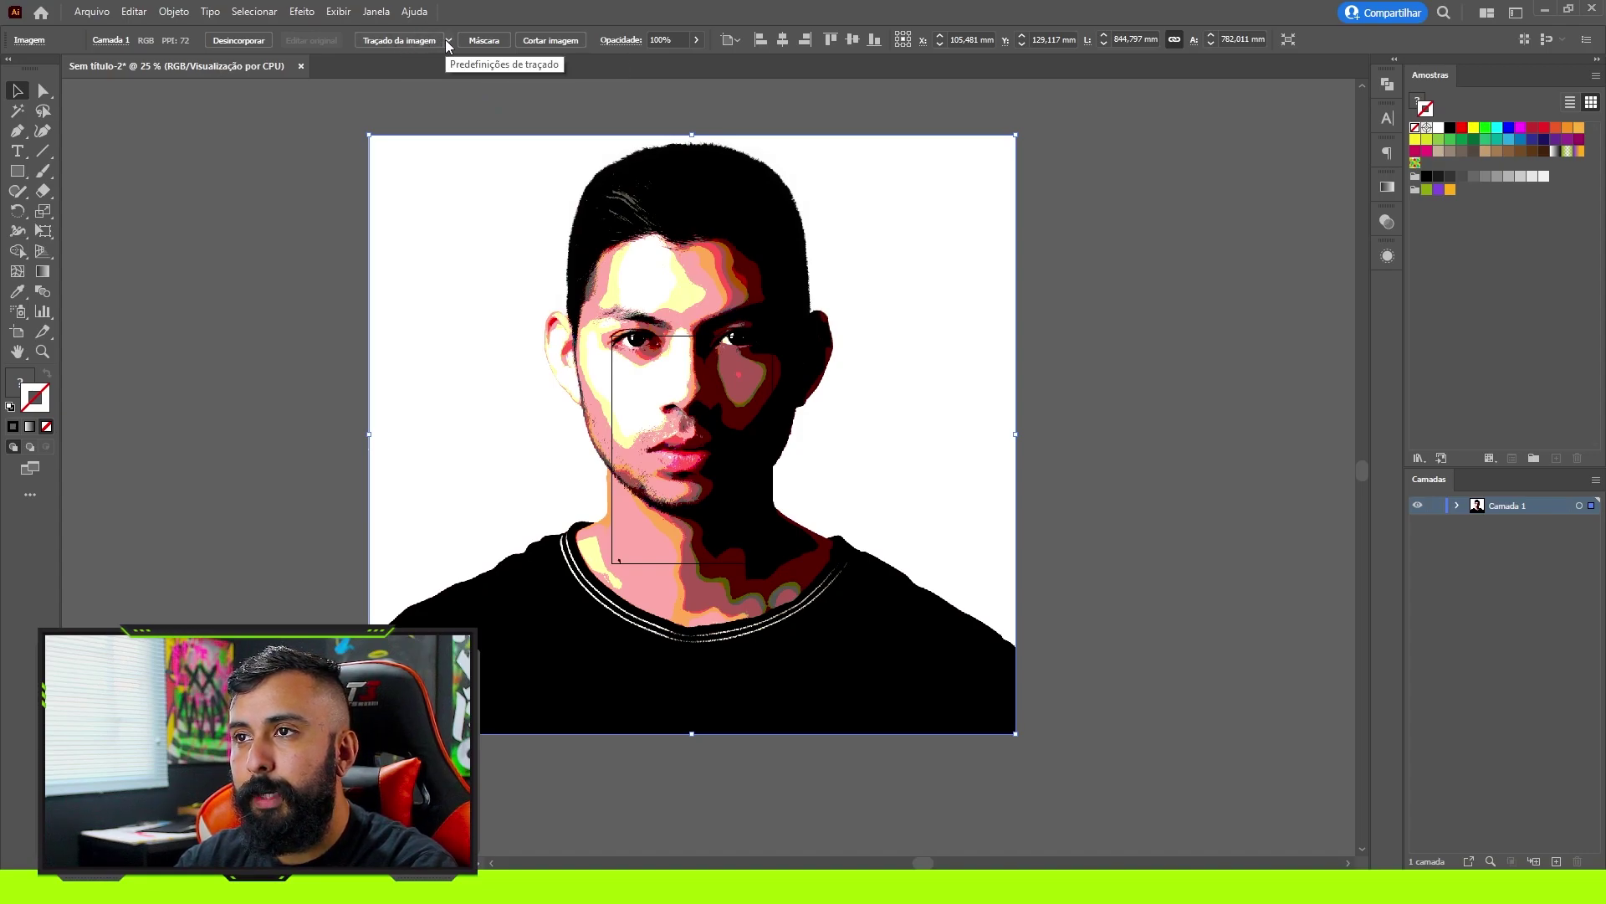
click(450, 41)
click(491, 174)
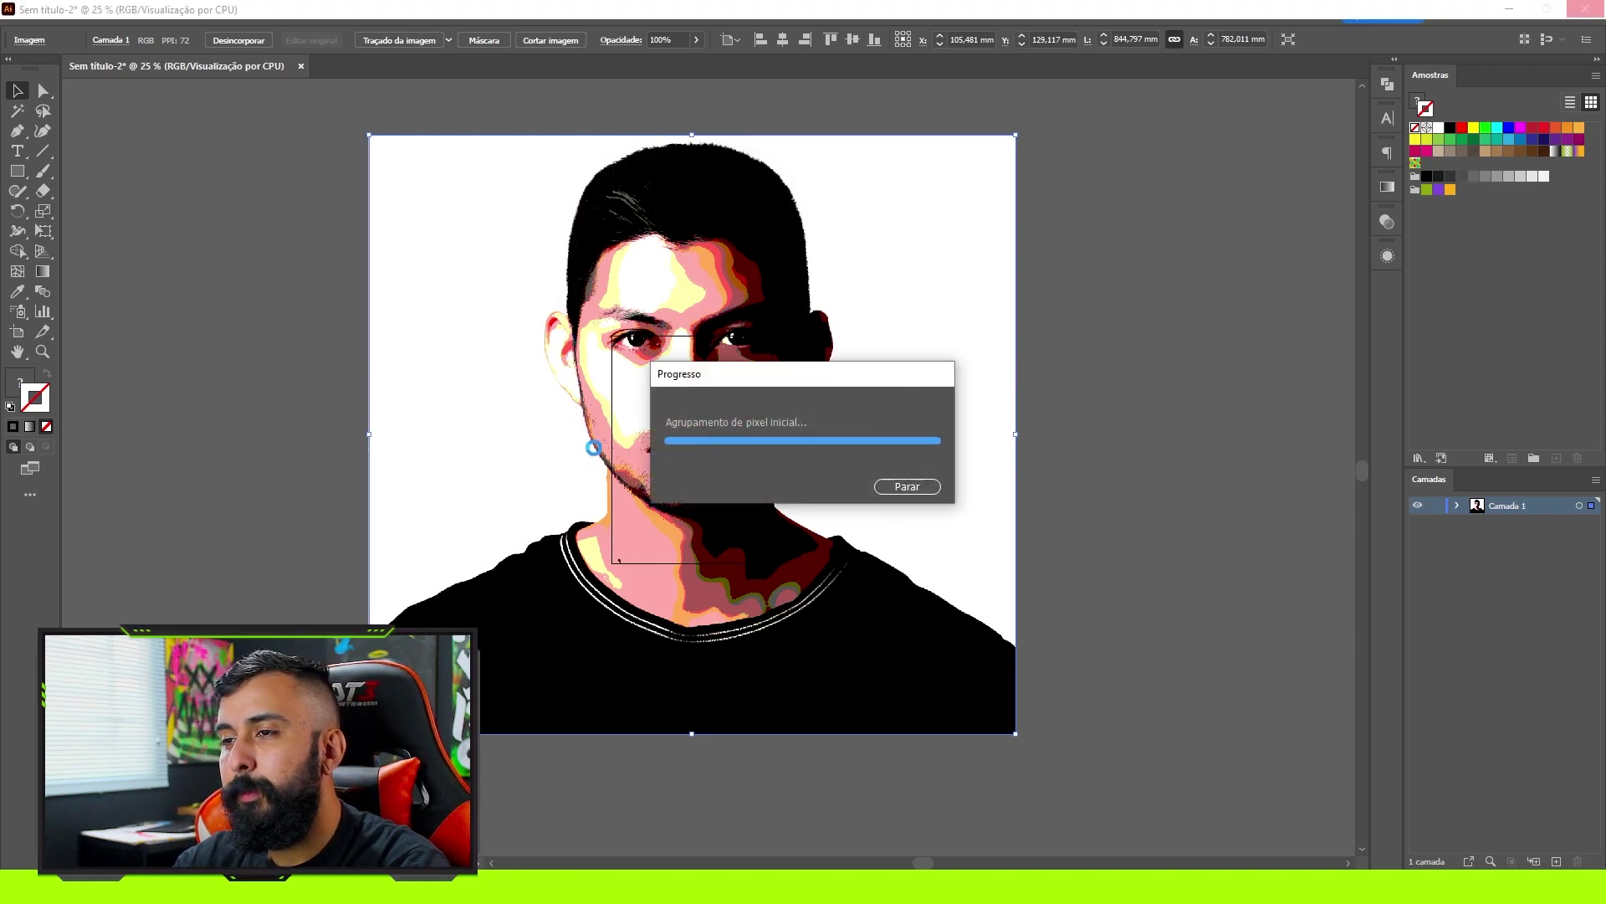
scroll(518, 376, up, 4)
scroll(500, 374, down, 2)
scroll(500, 374, down, 2)
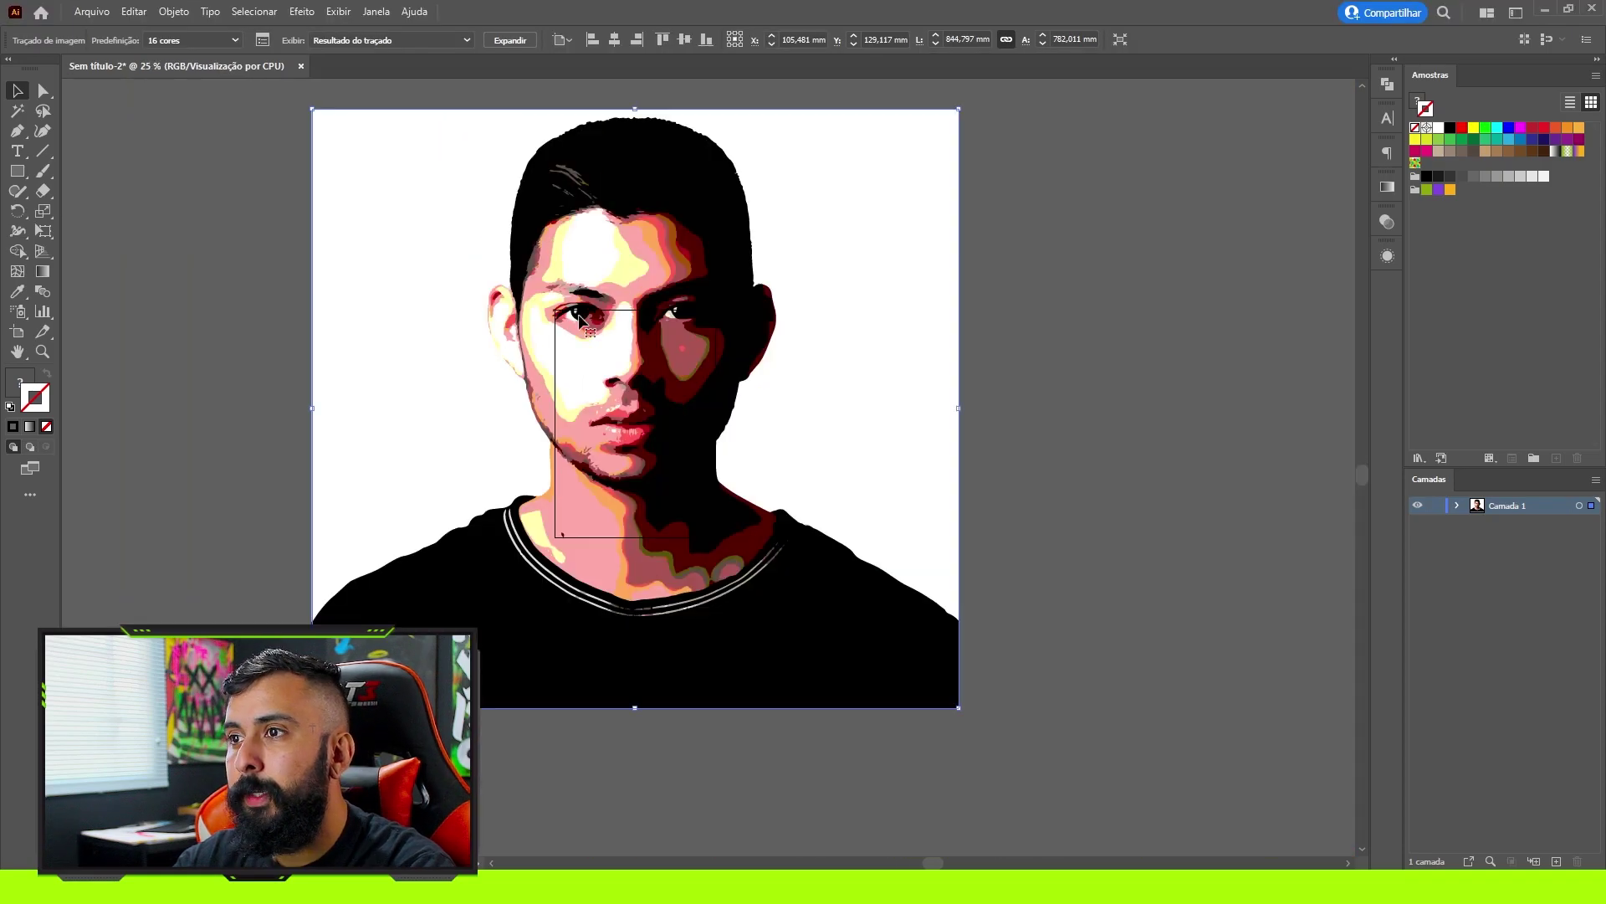
Expand the trace, delete its white background shape, and select all the artwork
click(509, 40)
click(1067, 253)
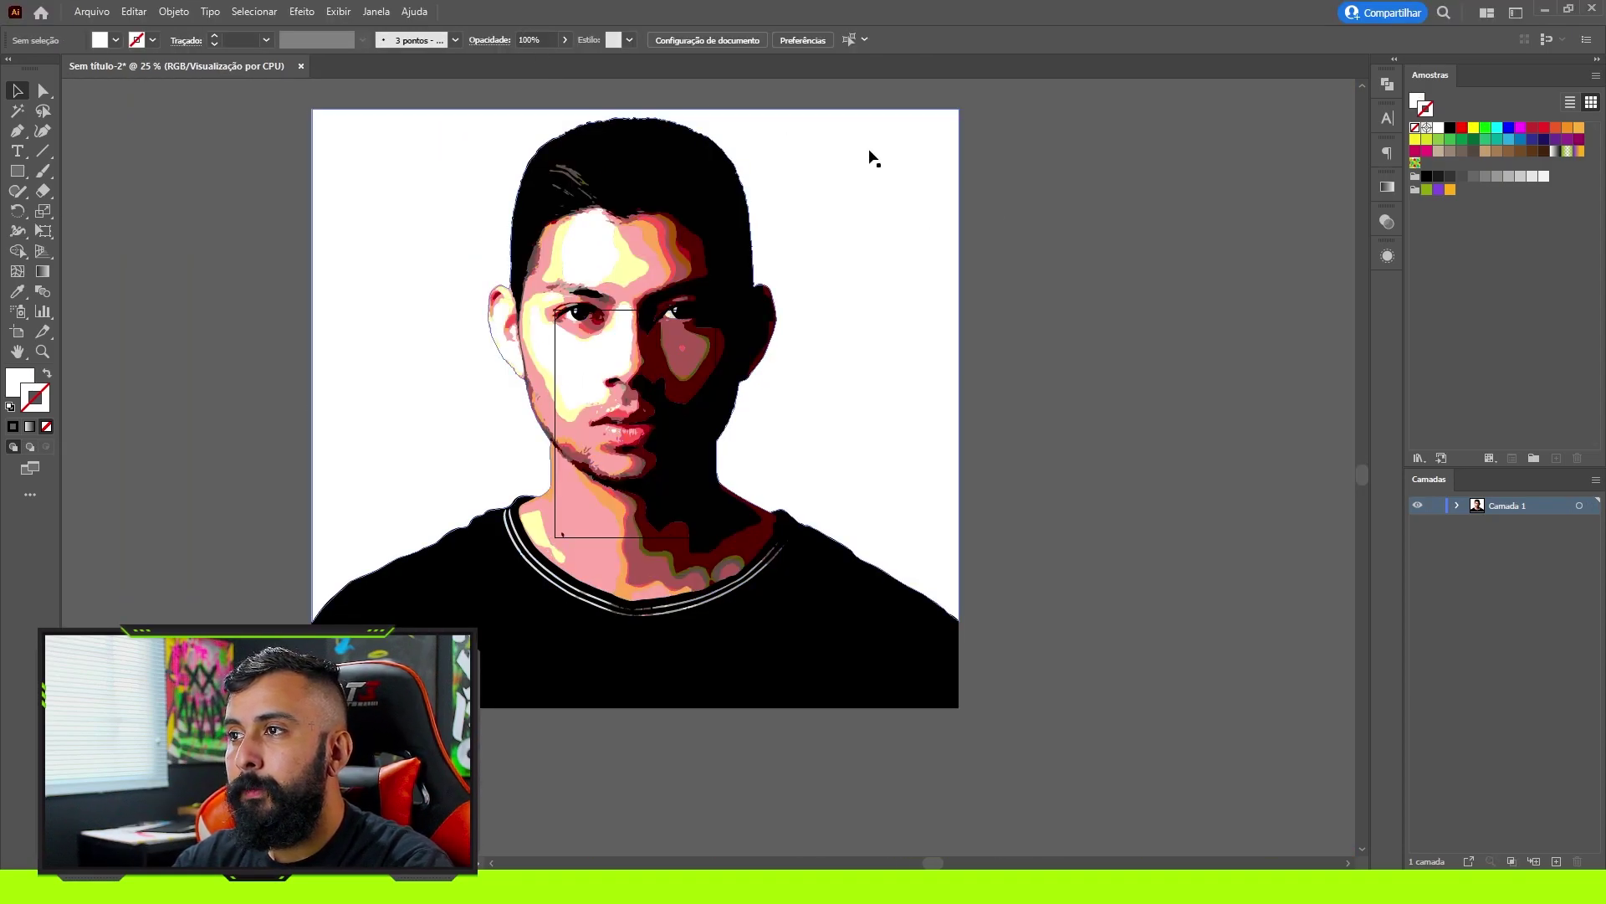
key(a)
click(402, 161)
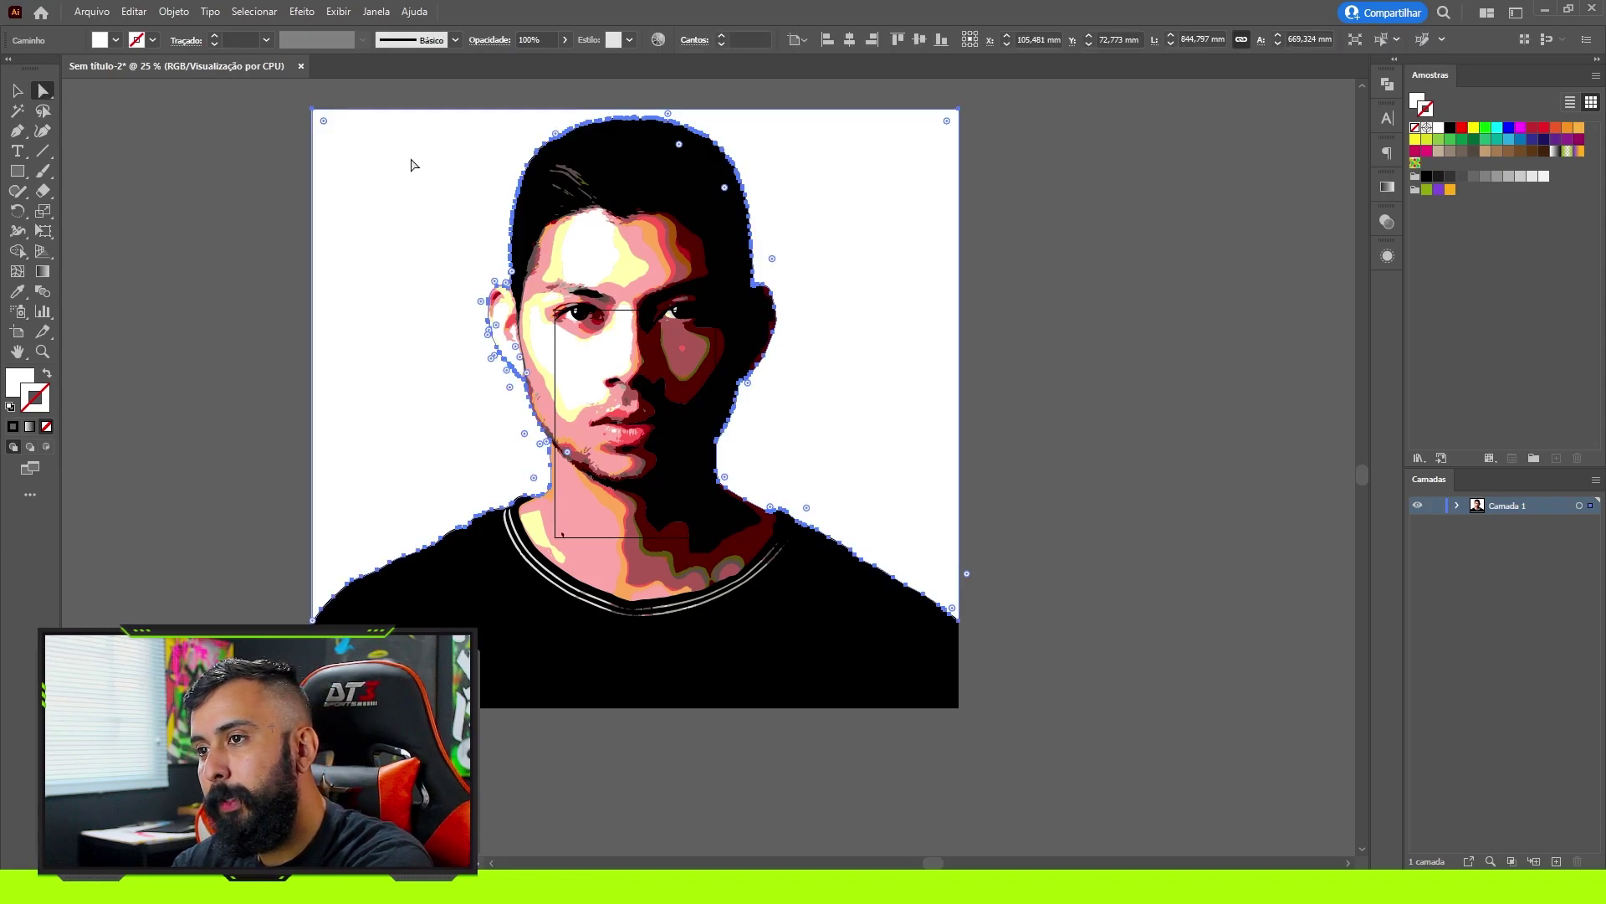
key(Delete)
key(v)
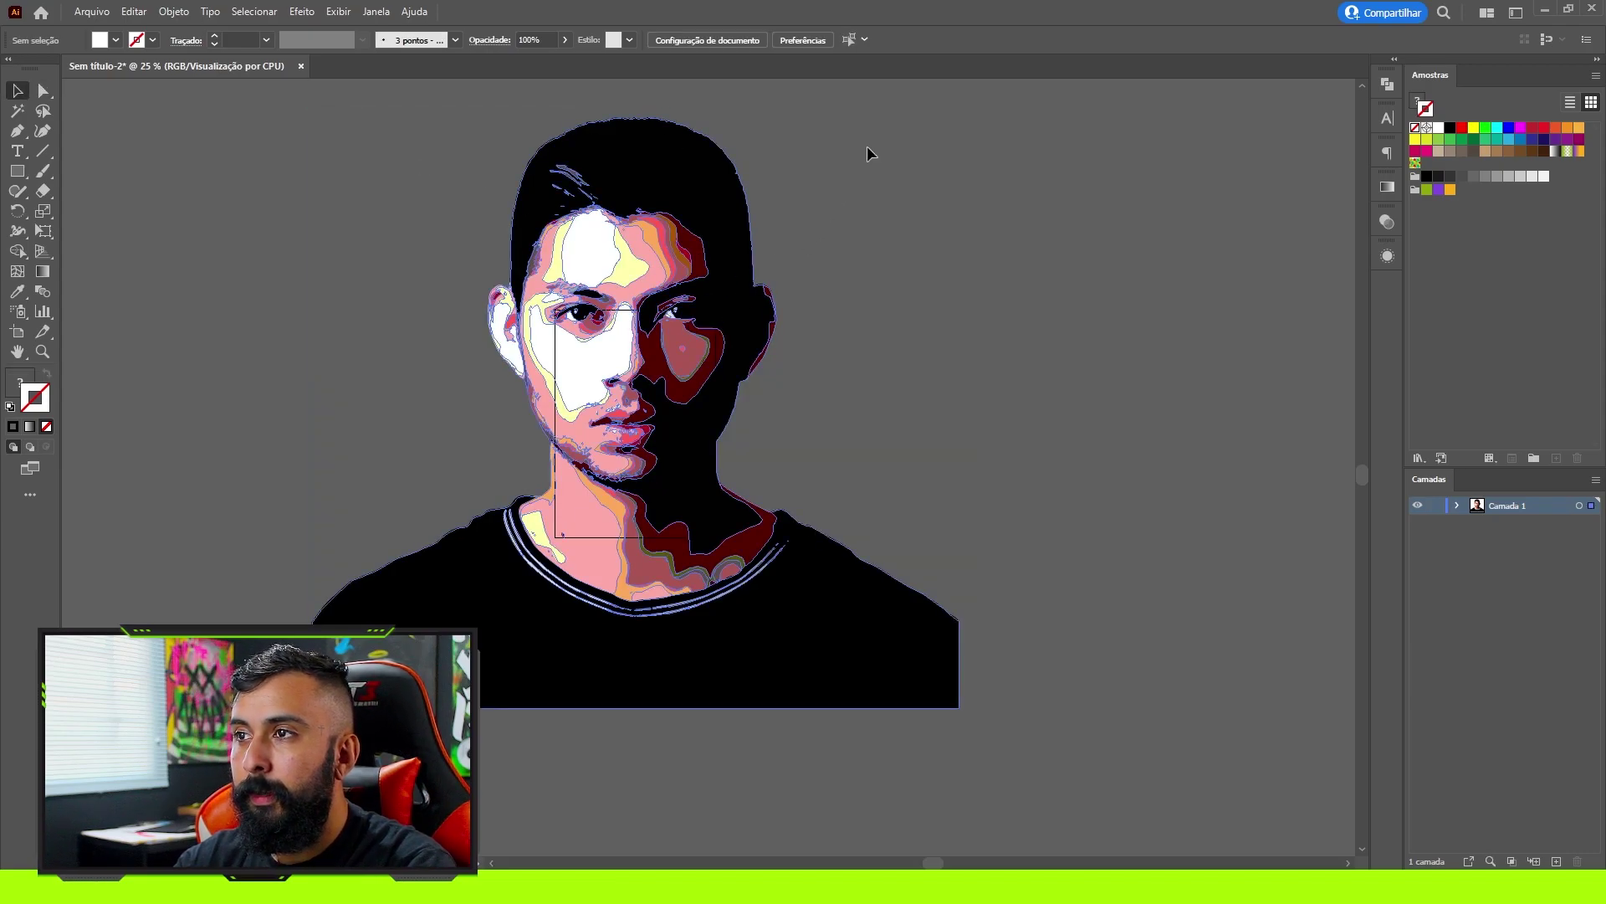
key(ctrl+a)
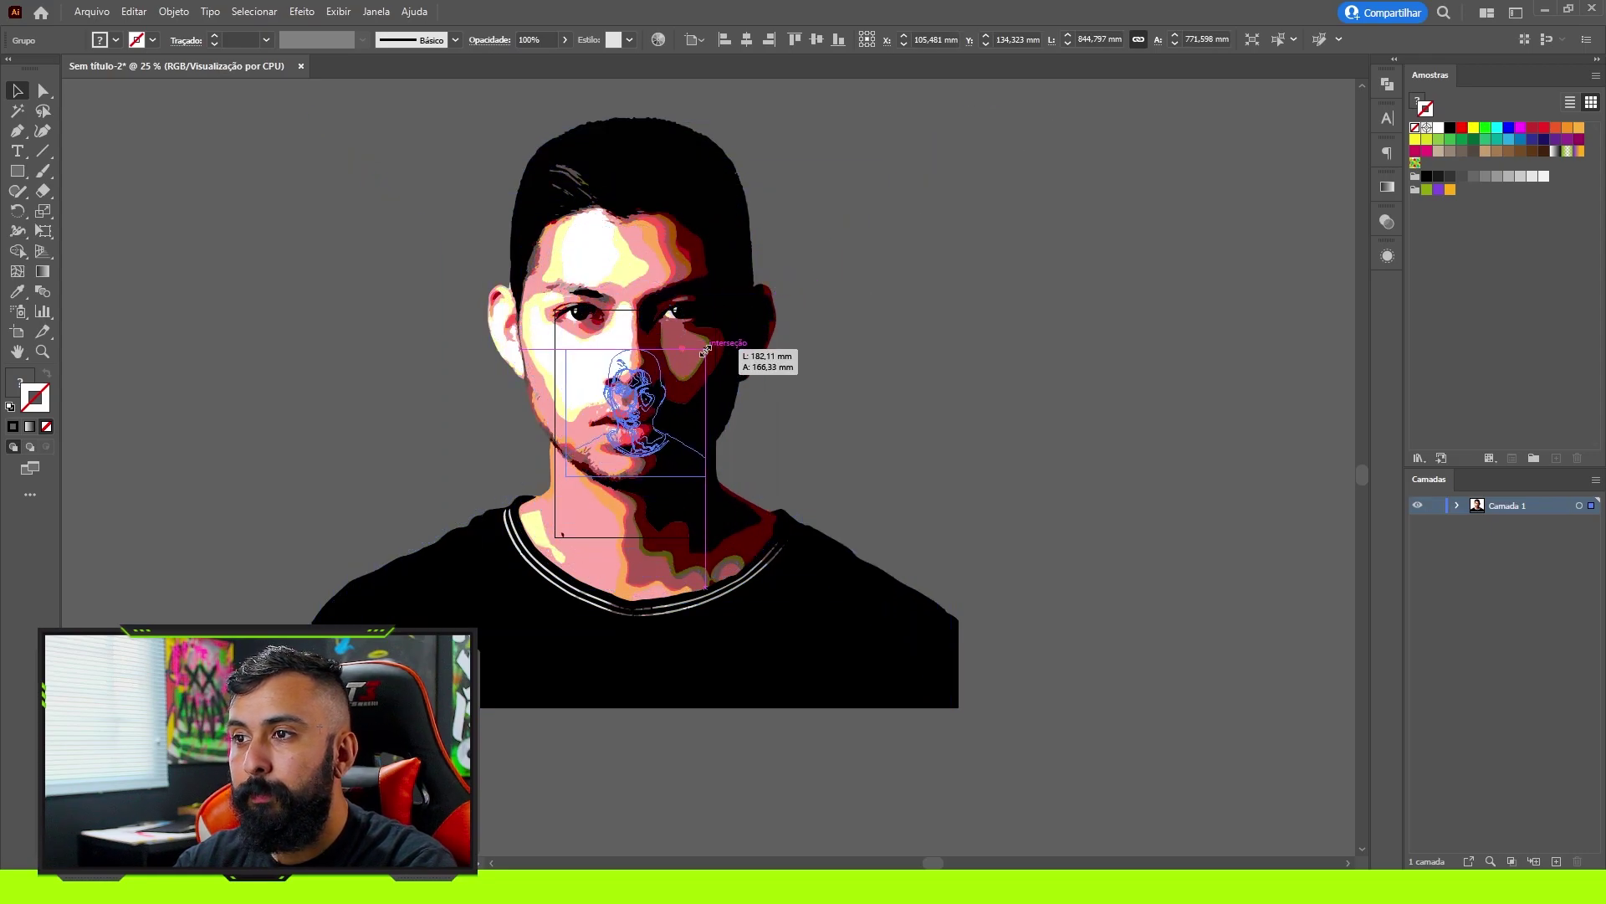
Shrink the traced portrait to fit the artboard and recolour the dark red ear piece black
drag(956, 123, 736, 358)
key(ctrl+shift+a)
scroll(661, 439, up, 3)
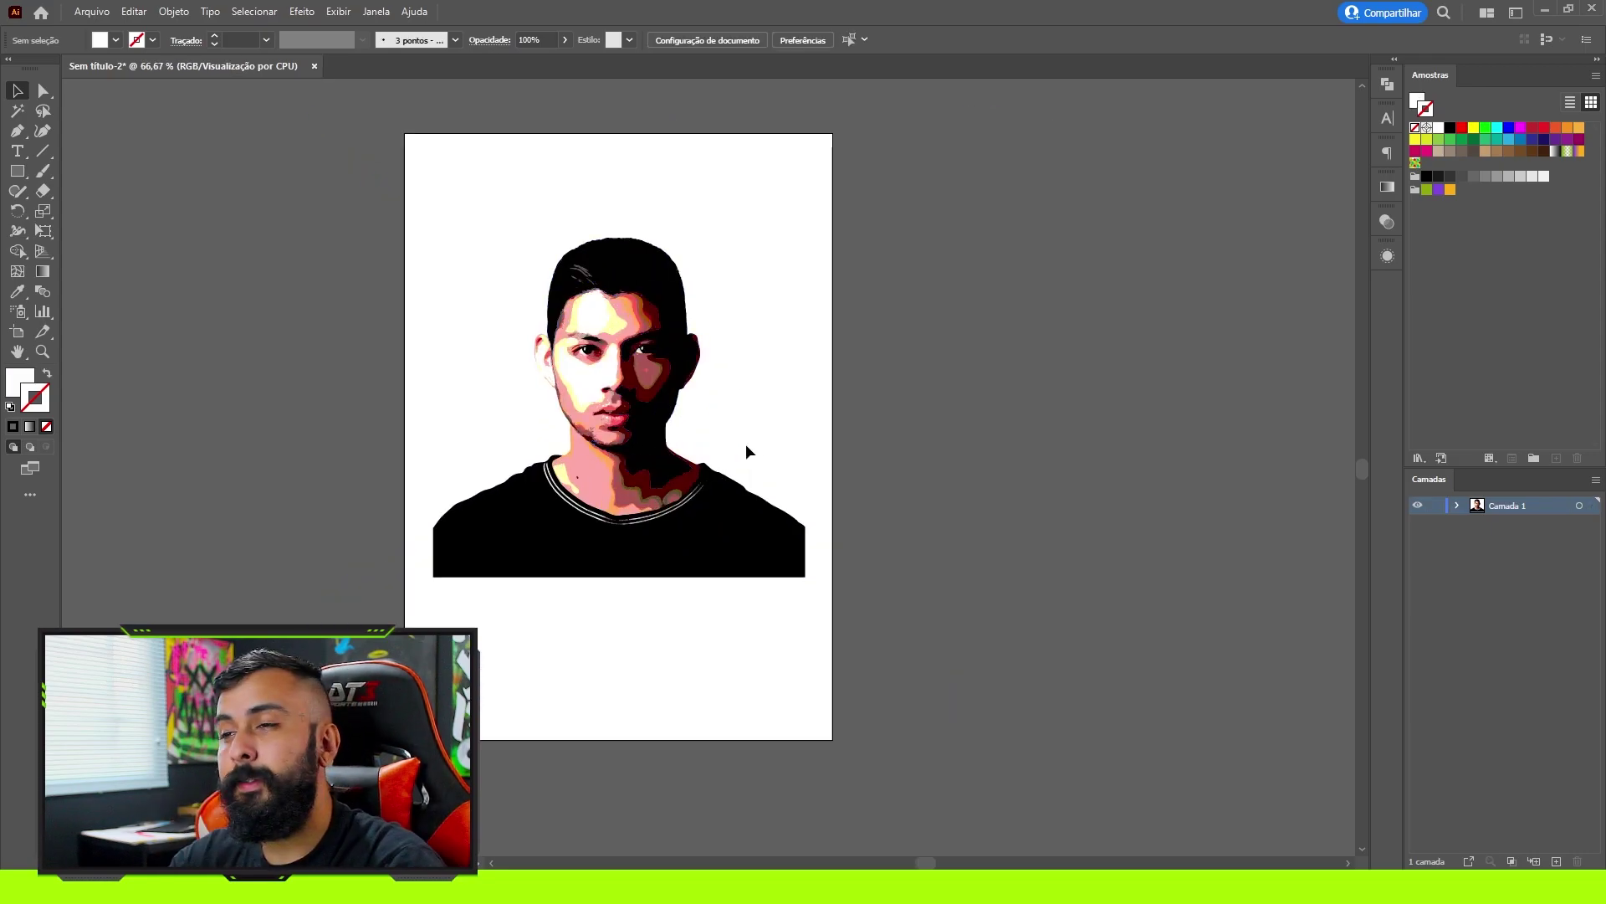
scroll(692, 444, up, 2)
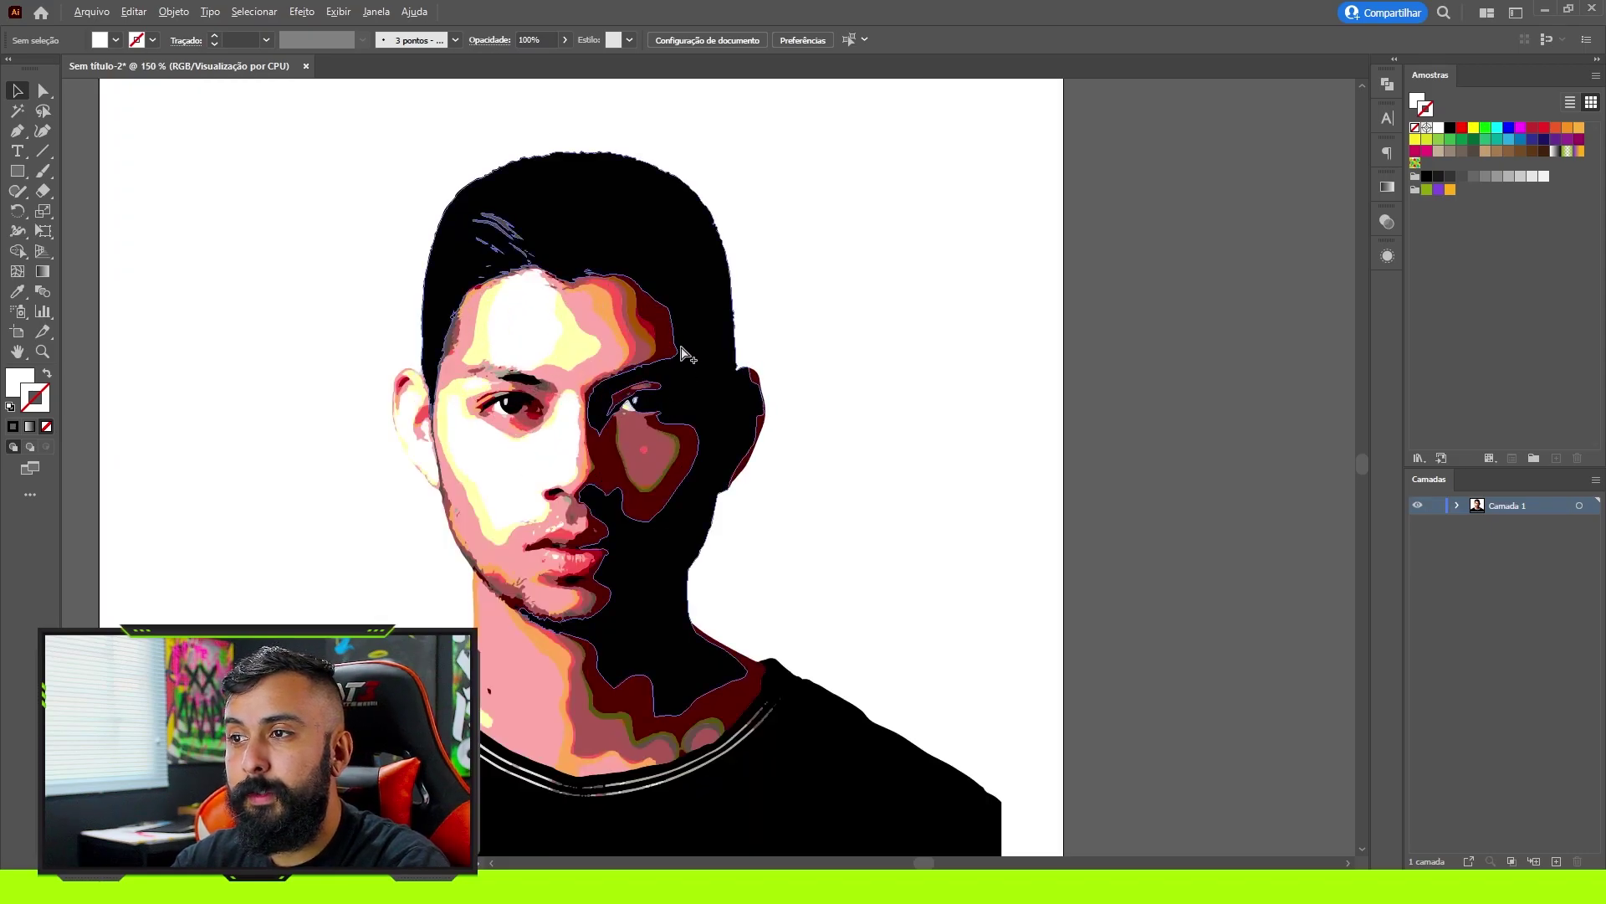
scroll(716, 377, down, 2)
scroll(682, 334, up, 4)
key(a)
click(682, 333)
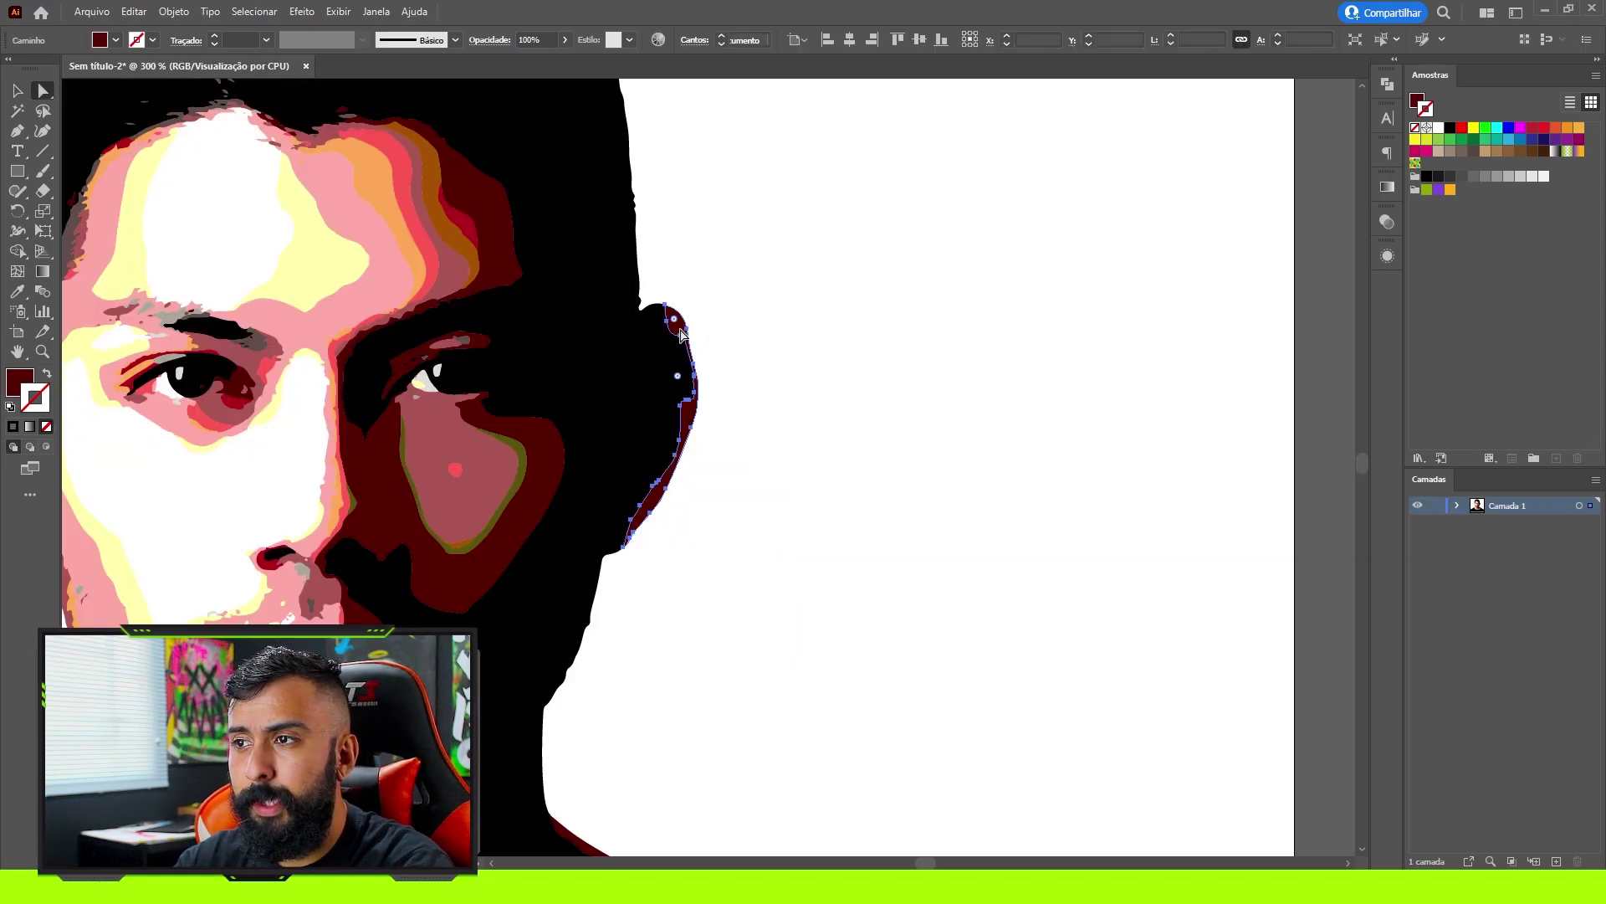
click(17, 291)
click(643, 365)
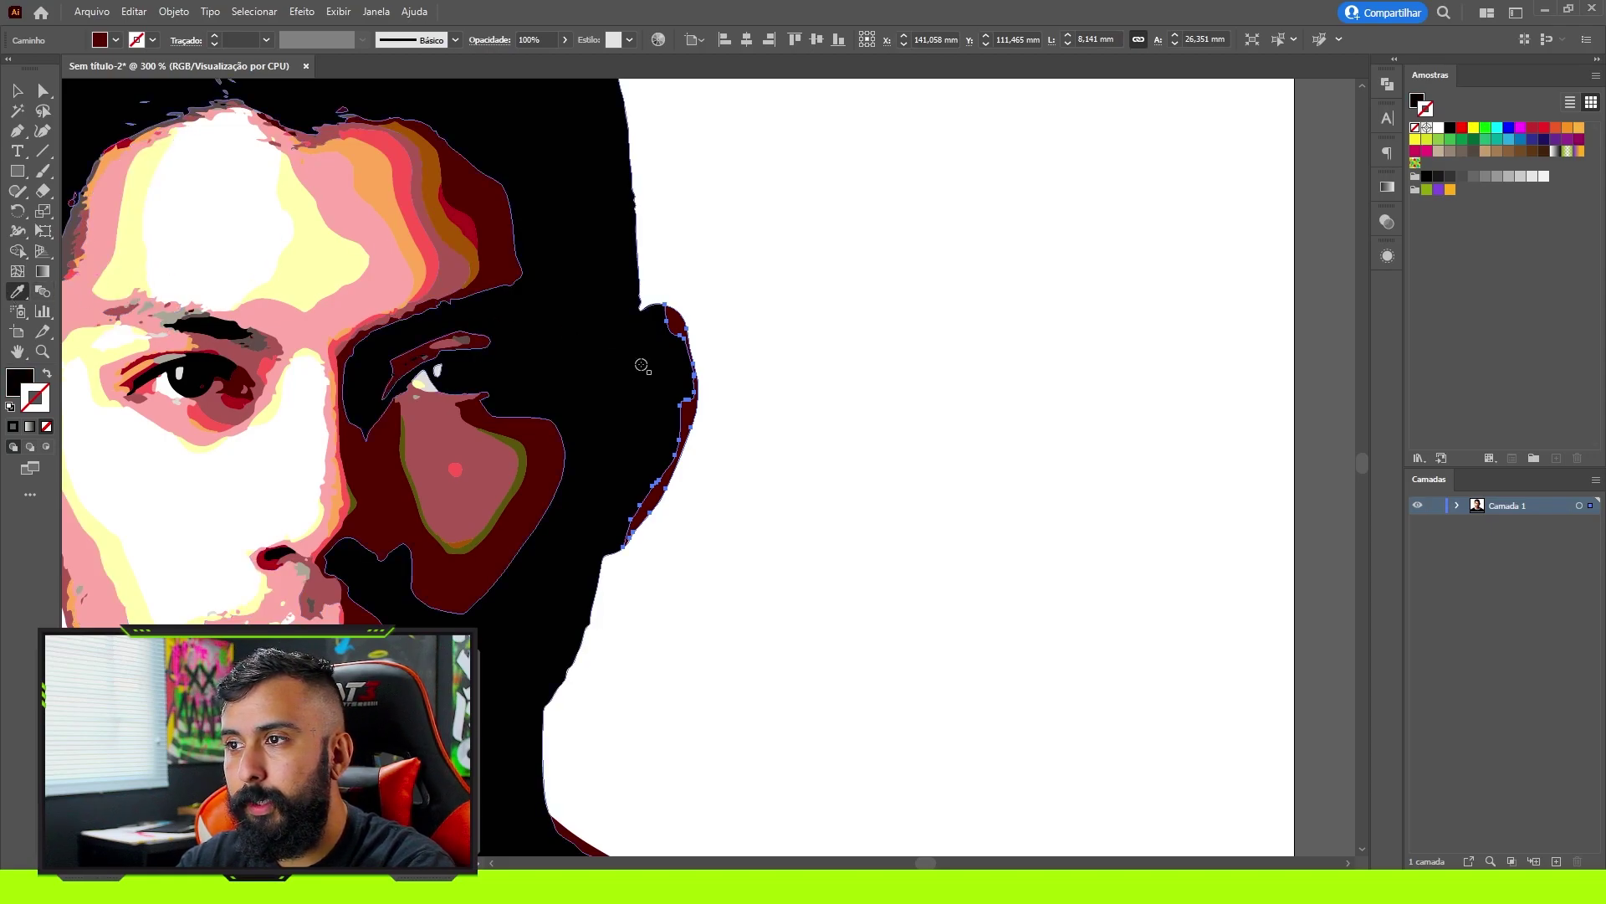
key(v)
click(736, 423)
Recolour the olive band on the shadowed cheek with the surrounding dark red
scroll(452, 412, up, 3)
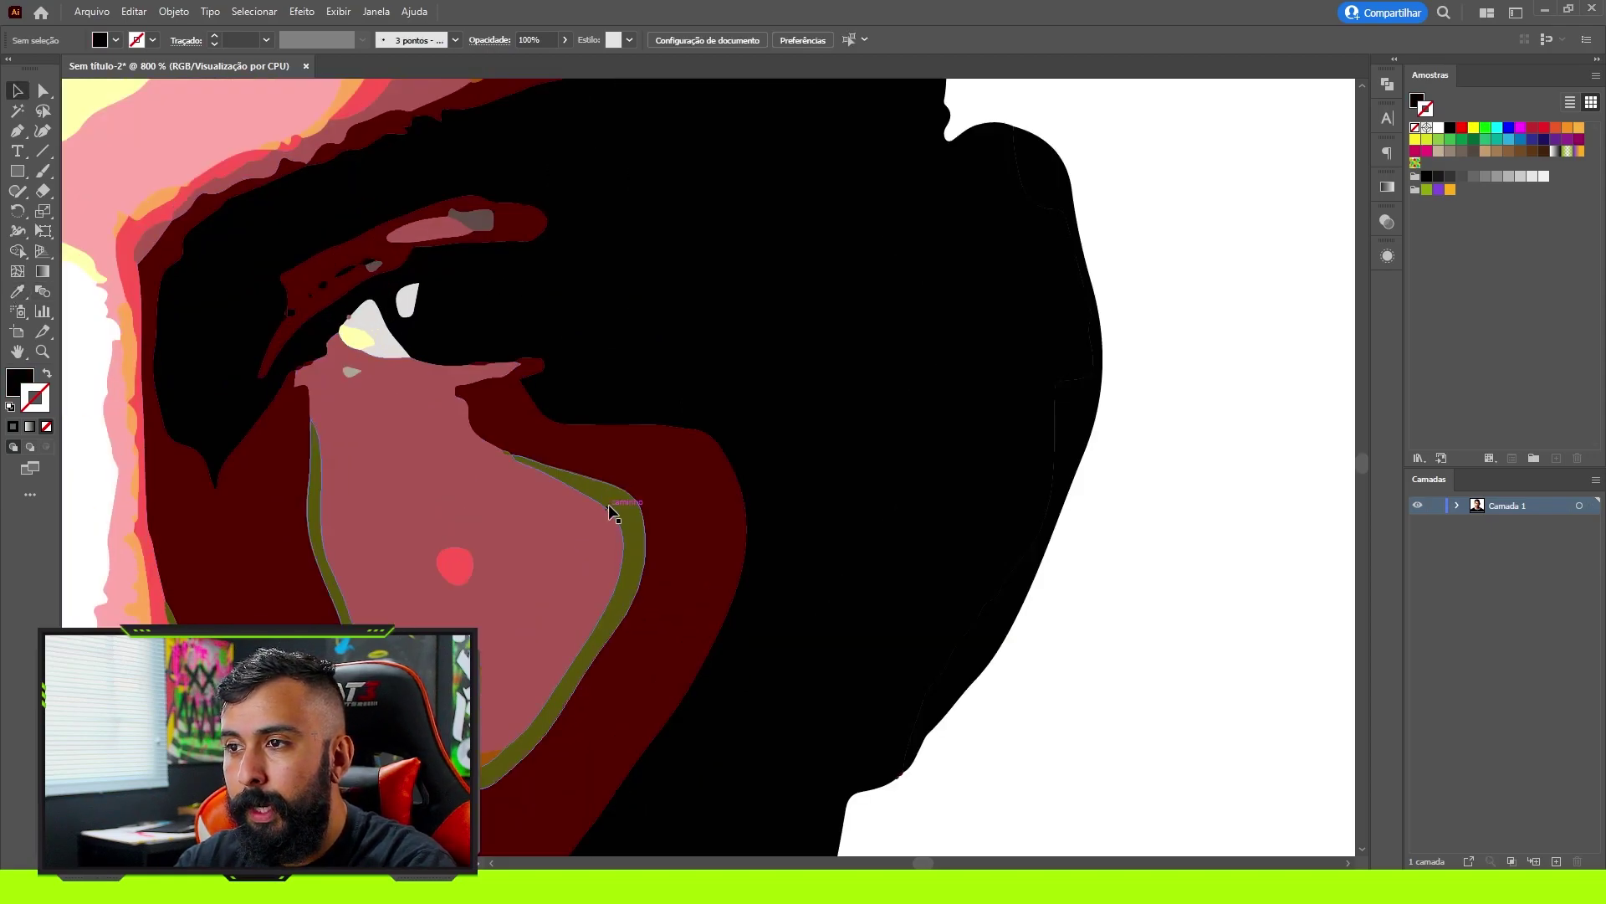
click(619, 506)
key(i)
click(686, 535)
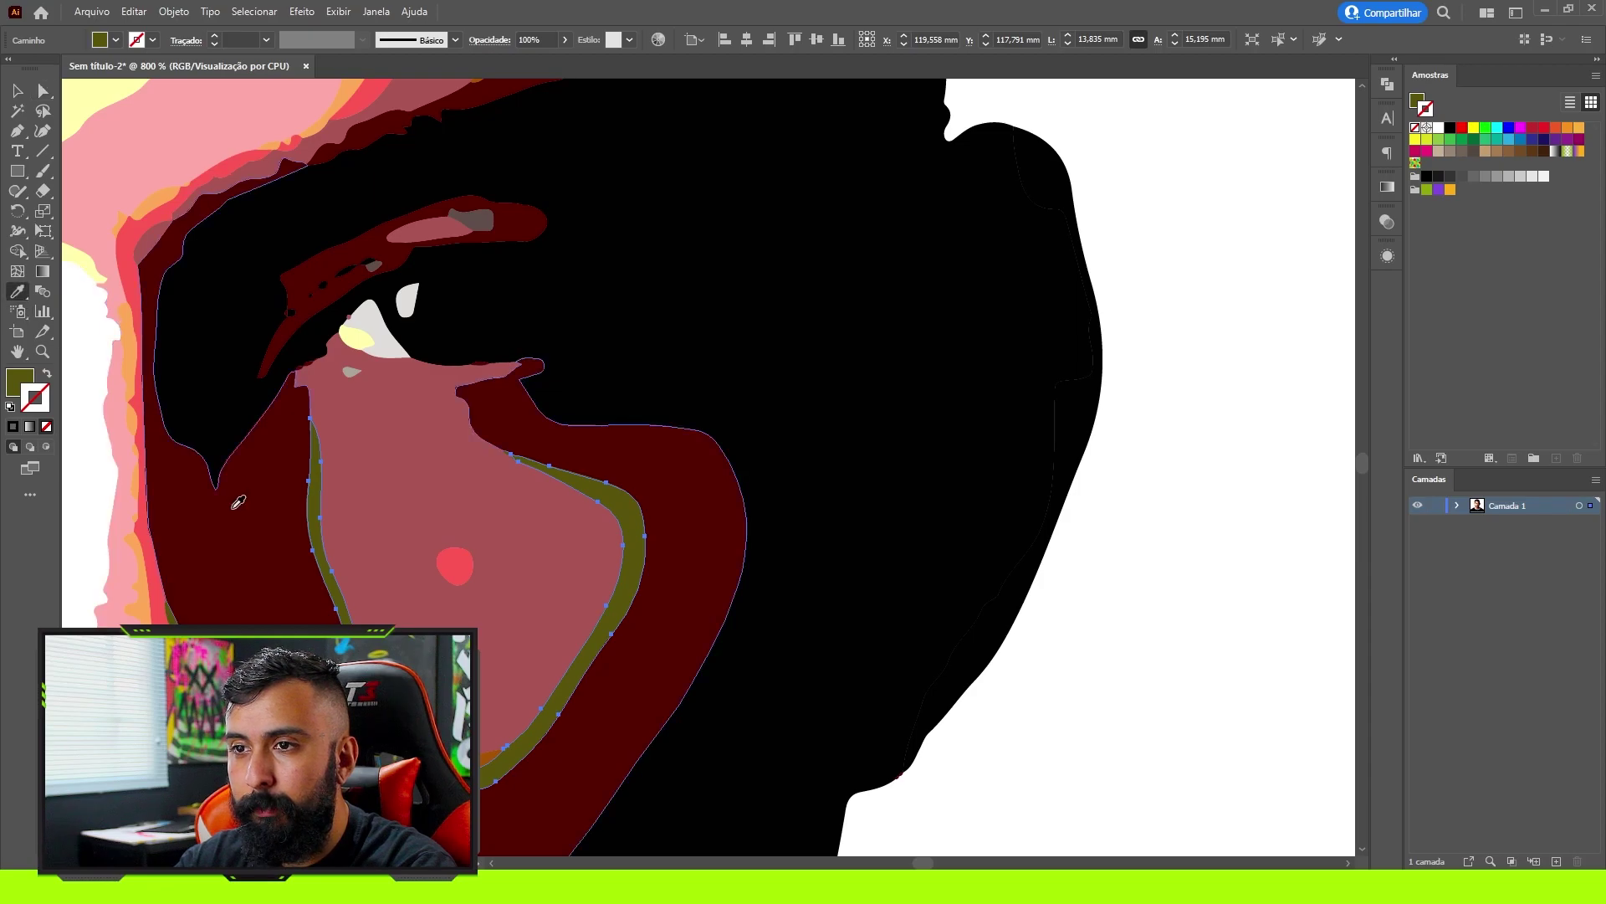
key(v)
scroll(378, 449, down, 3)
click(698, 524)
scroll(728, 314, down, 4)
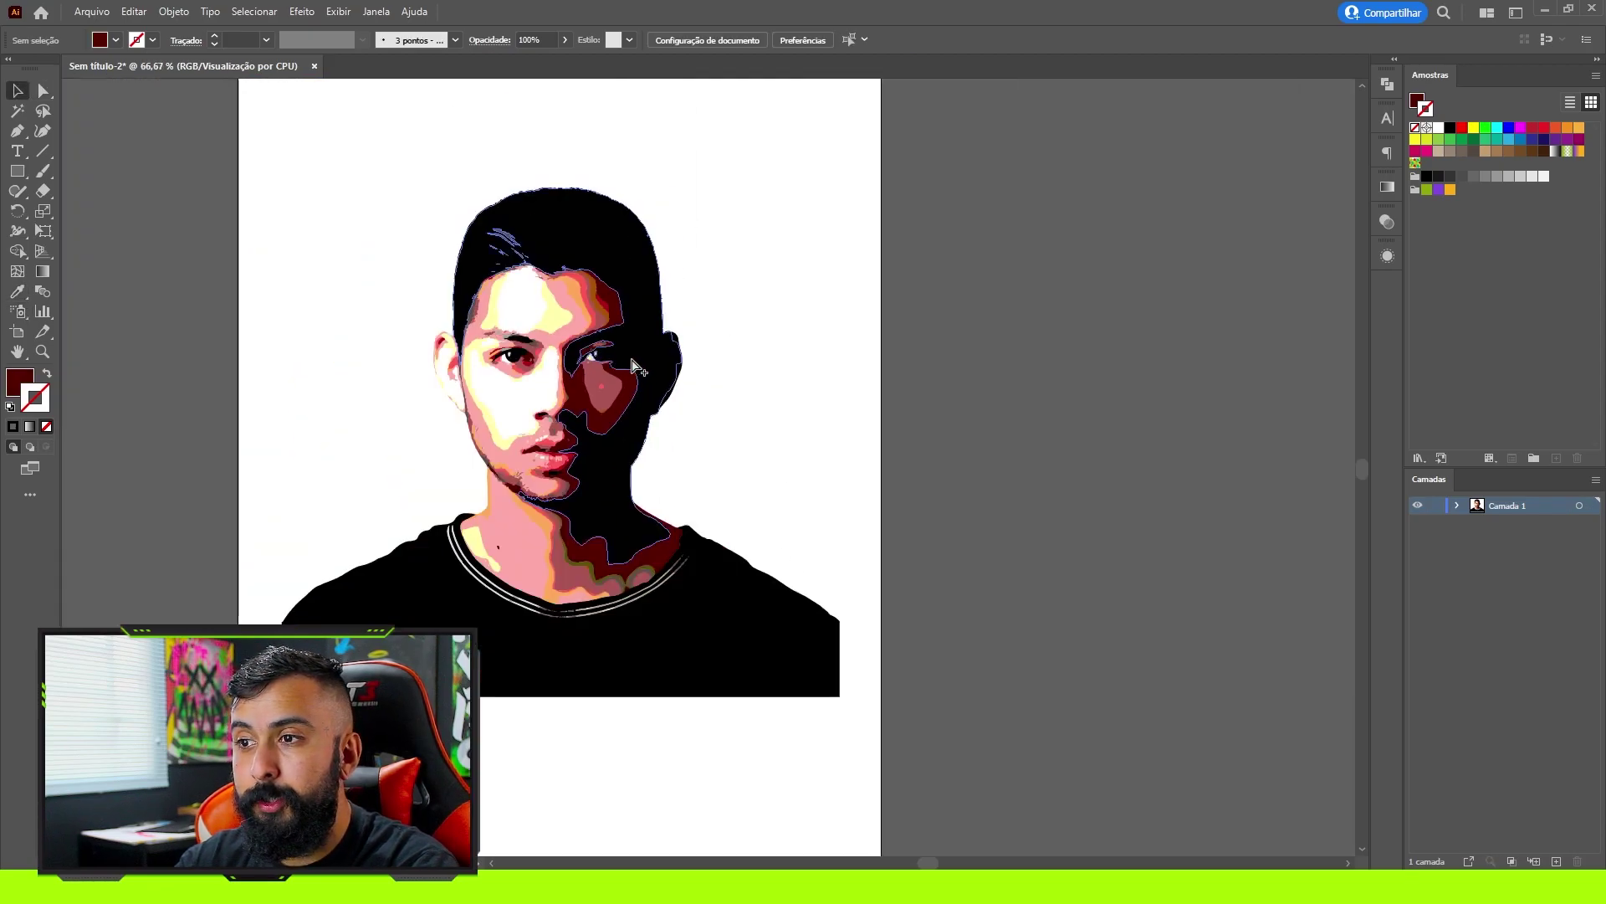
scroll(572, 499, up, 1)
scroll(572, 499, up, 1)
scroll(555, 483, down, 2)
scroll(661, 335, up, 1)
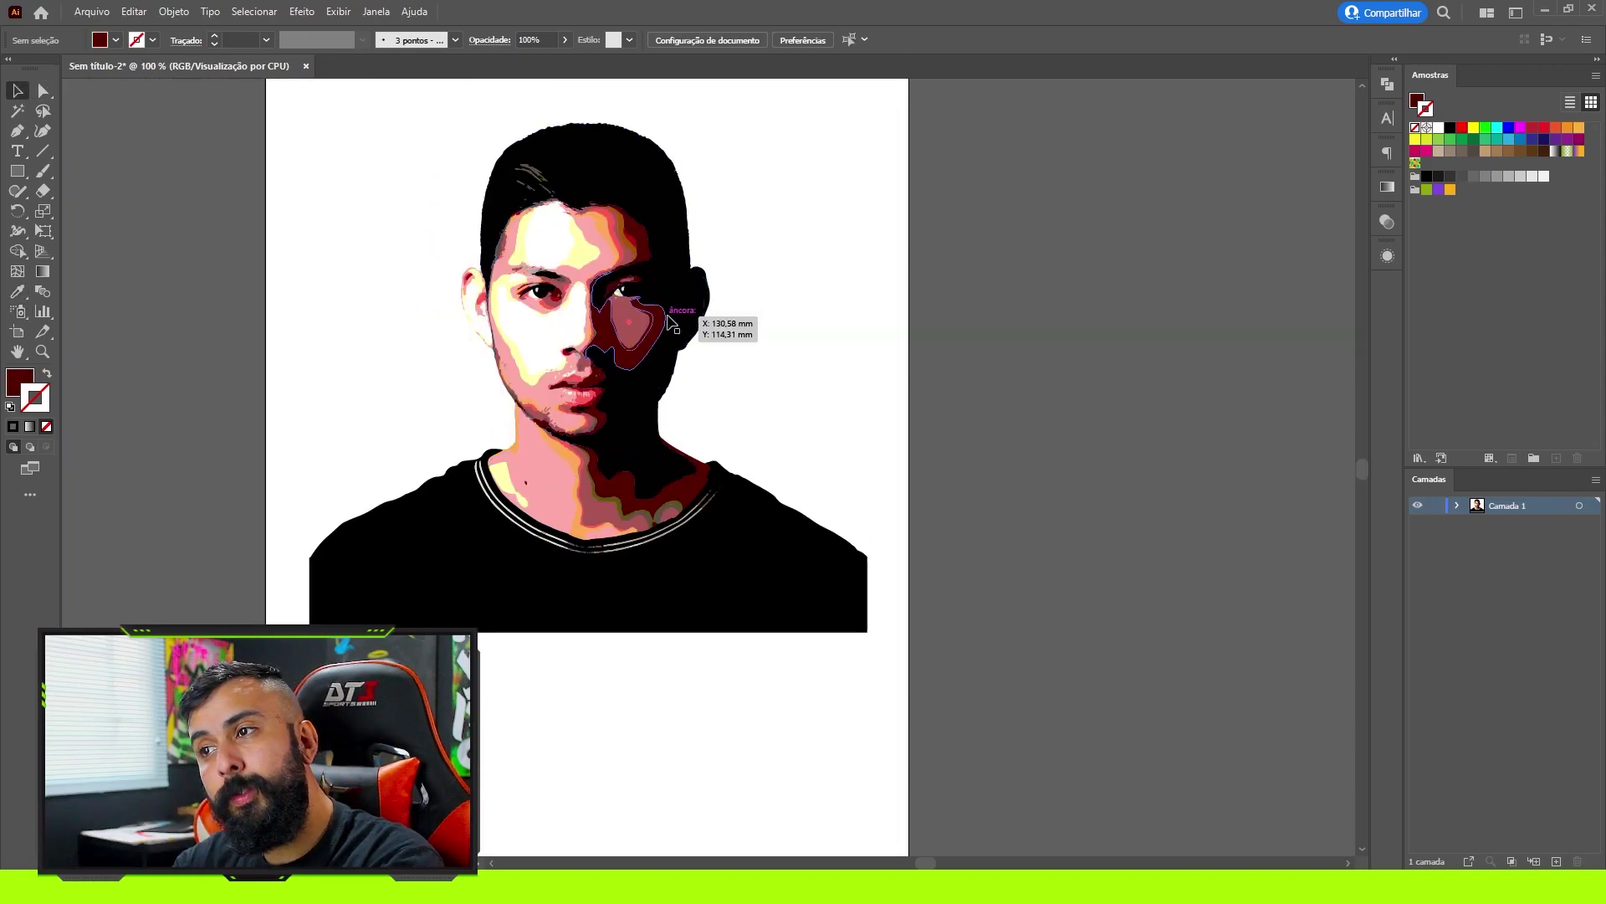
scroll(634, 431, up, 1)
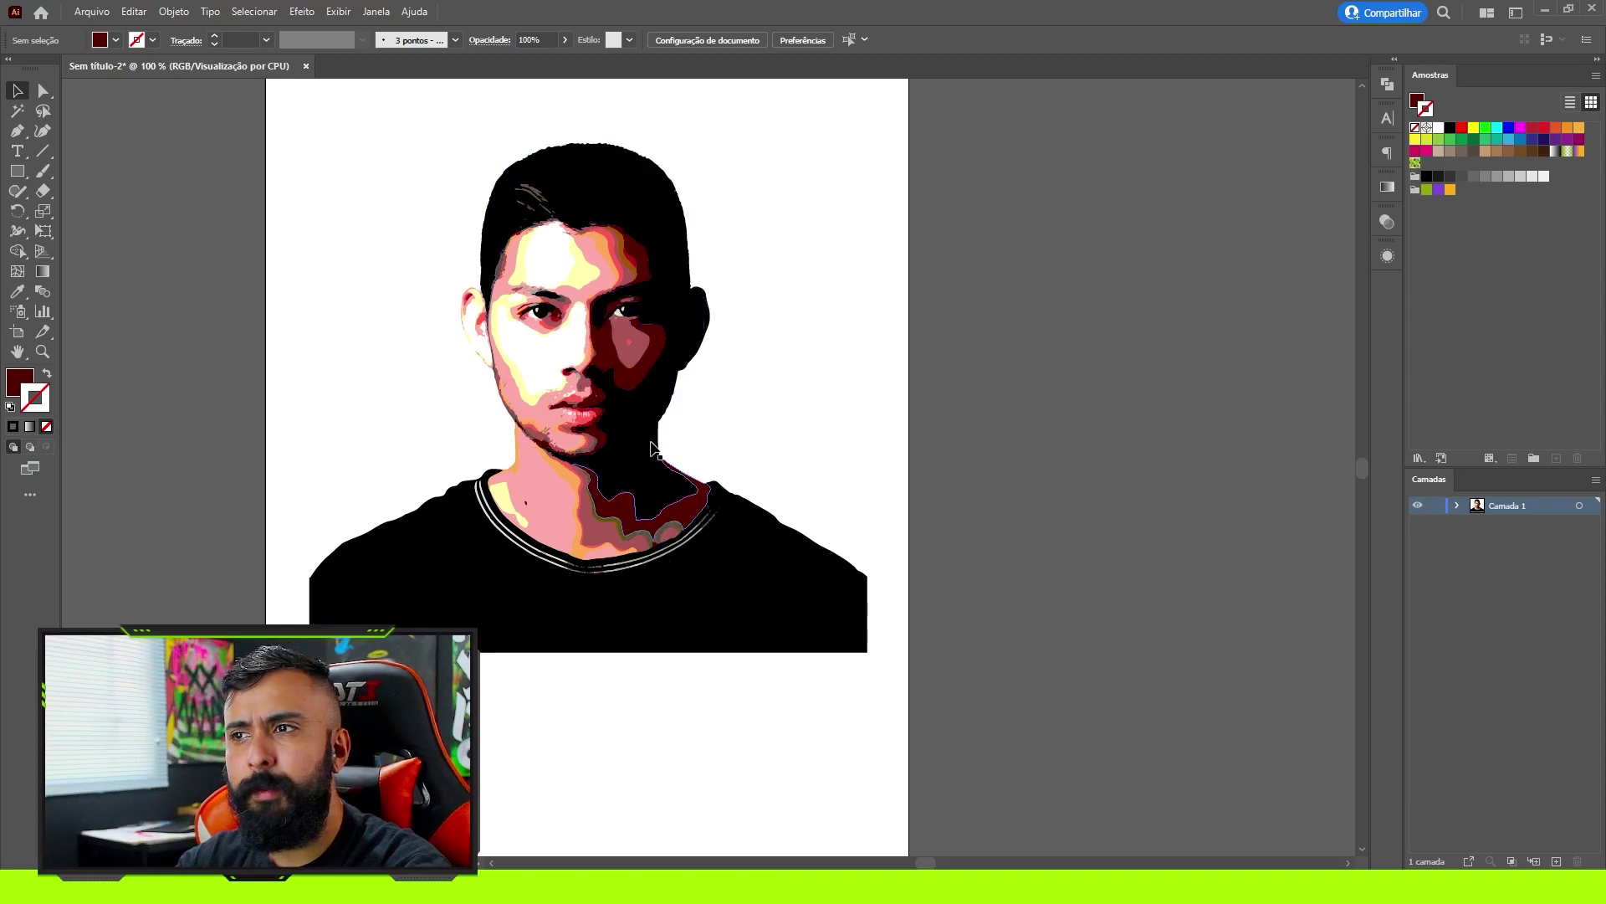
scroll(655, 449, up, 2)
scroll(837, 419, down, 4)
Enlarge the portrait group slightly, fade it to 28% opacity, and lock Camada 1
click(818, 392)
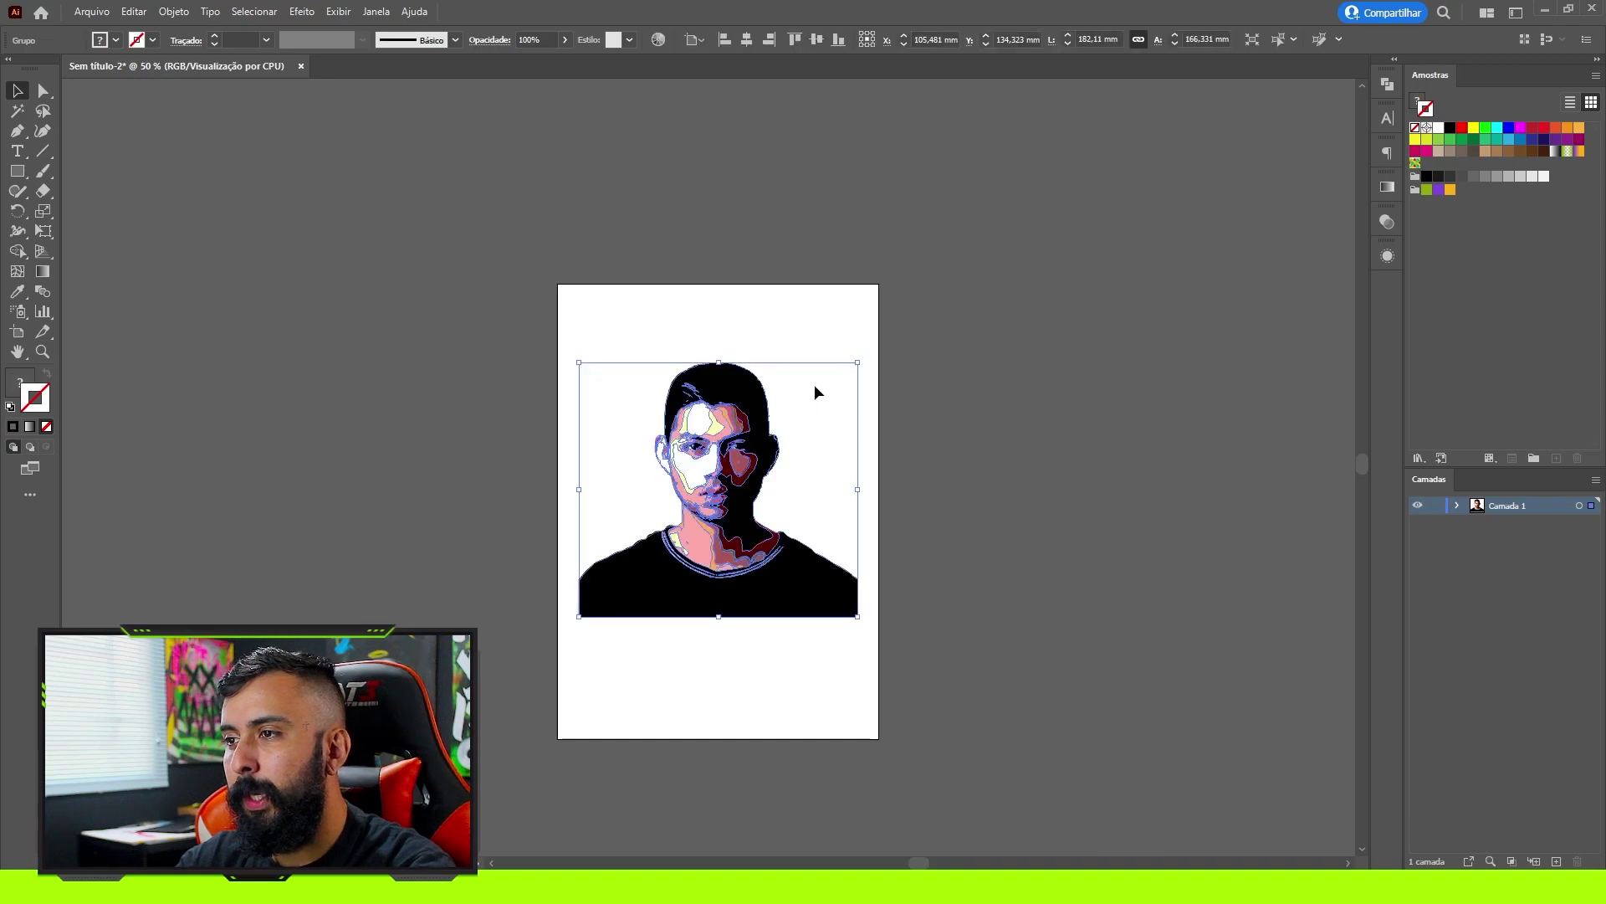
drag(859, 358, 880, 363)
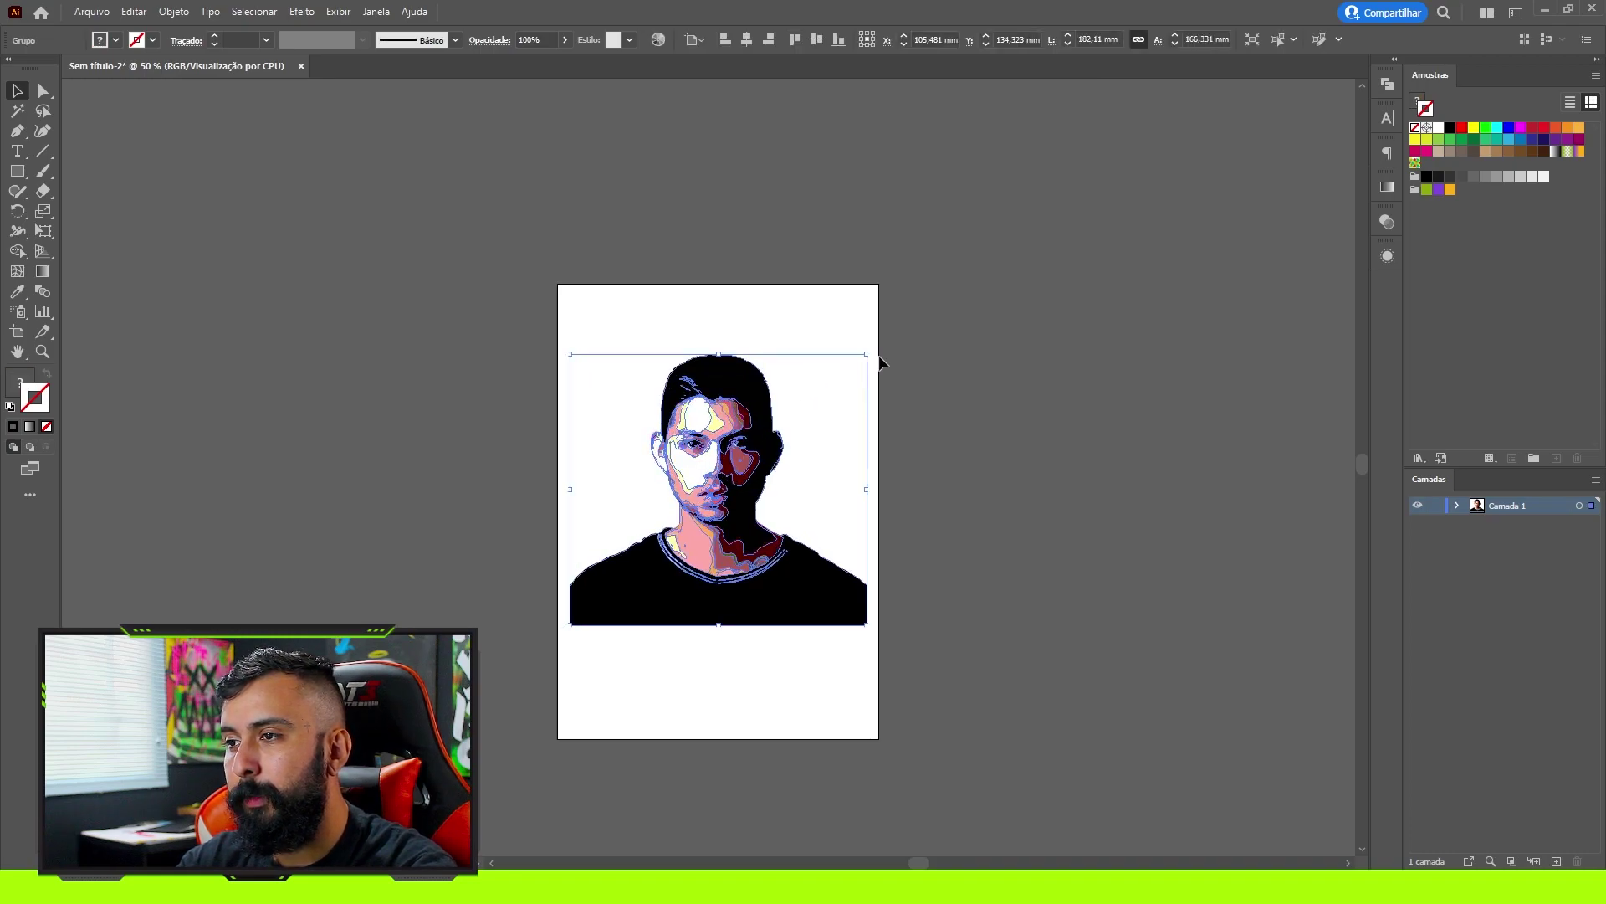
click(1435, 506)
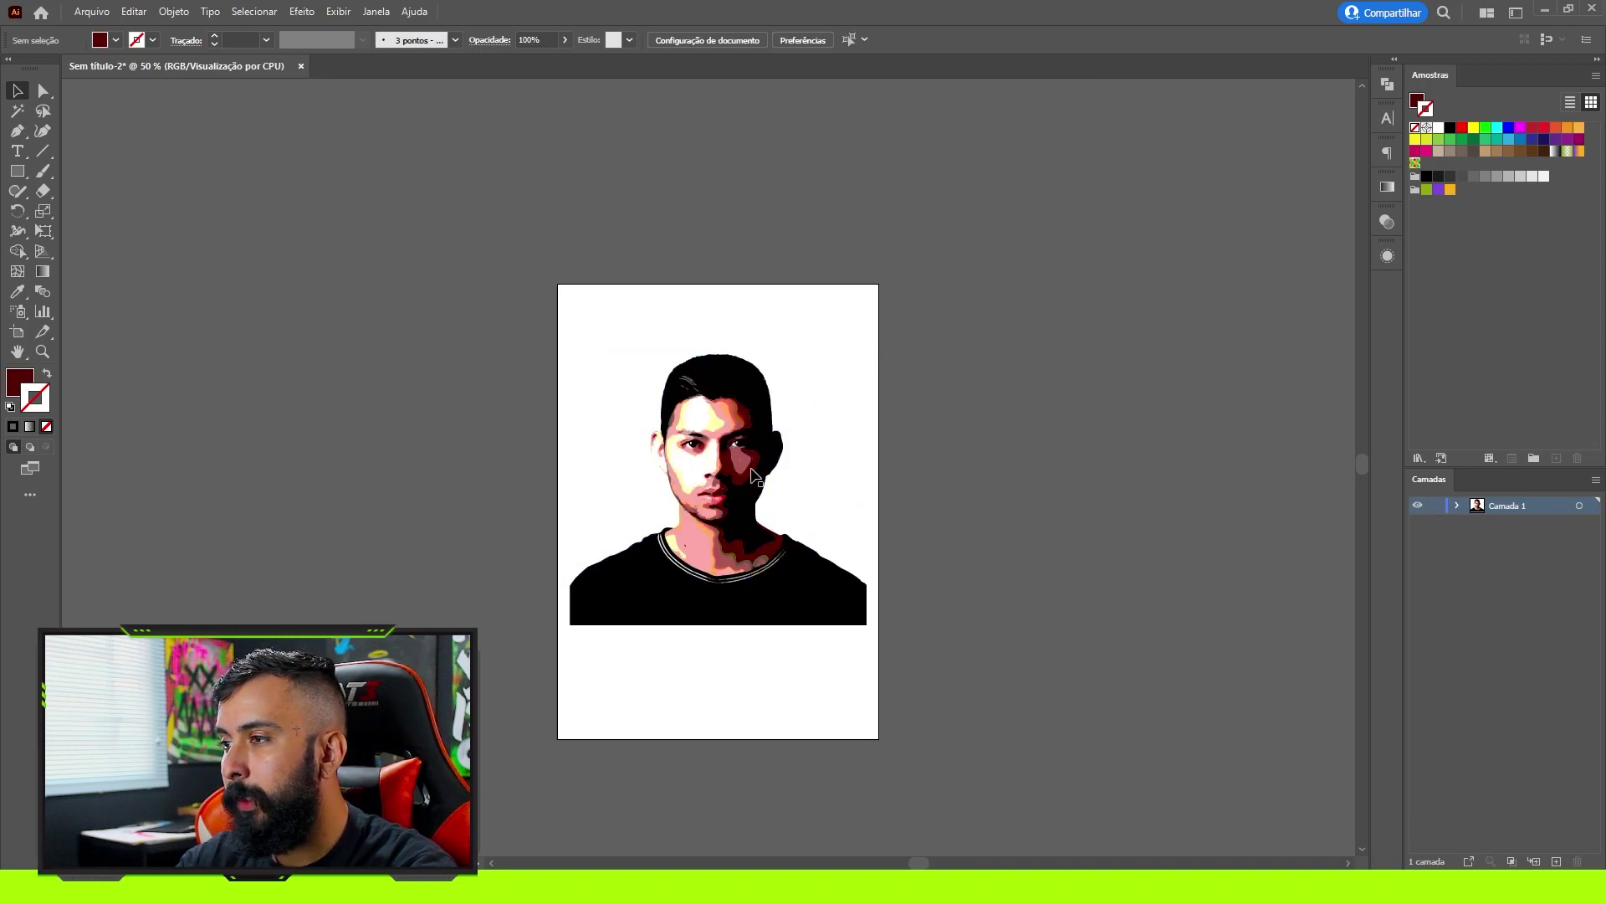
click(707, 445)
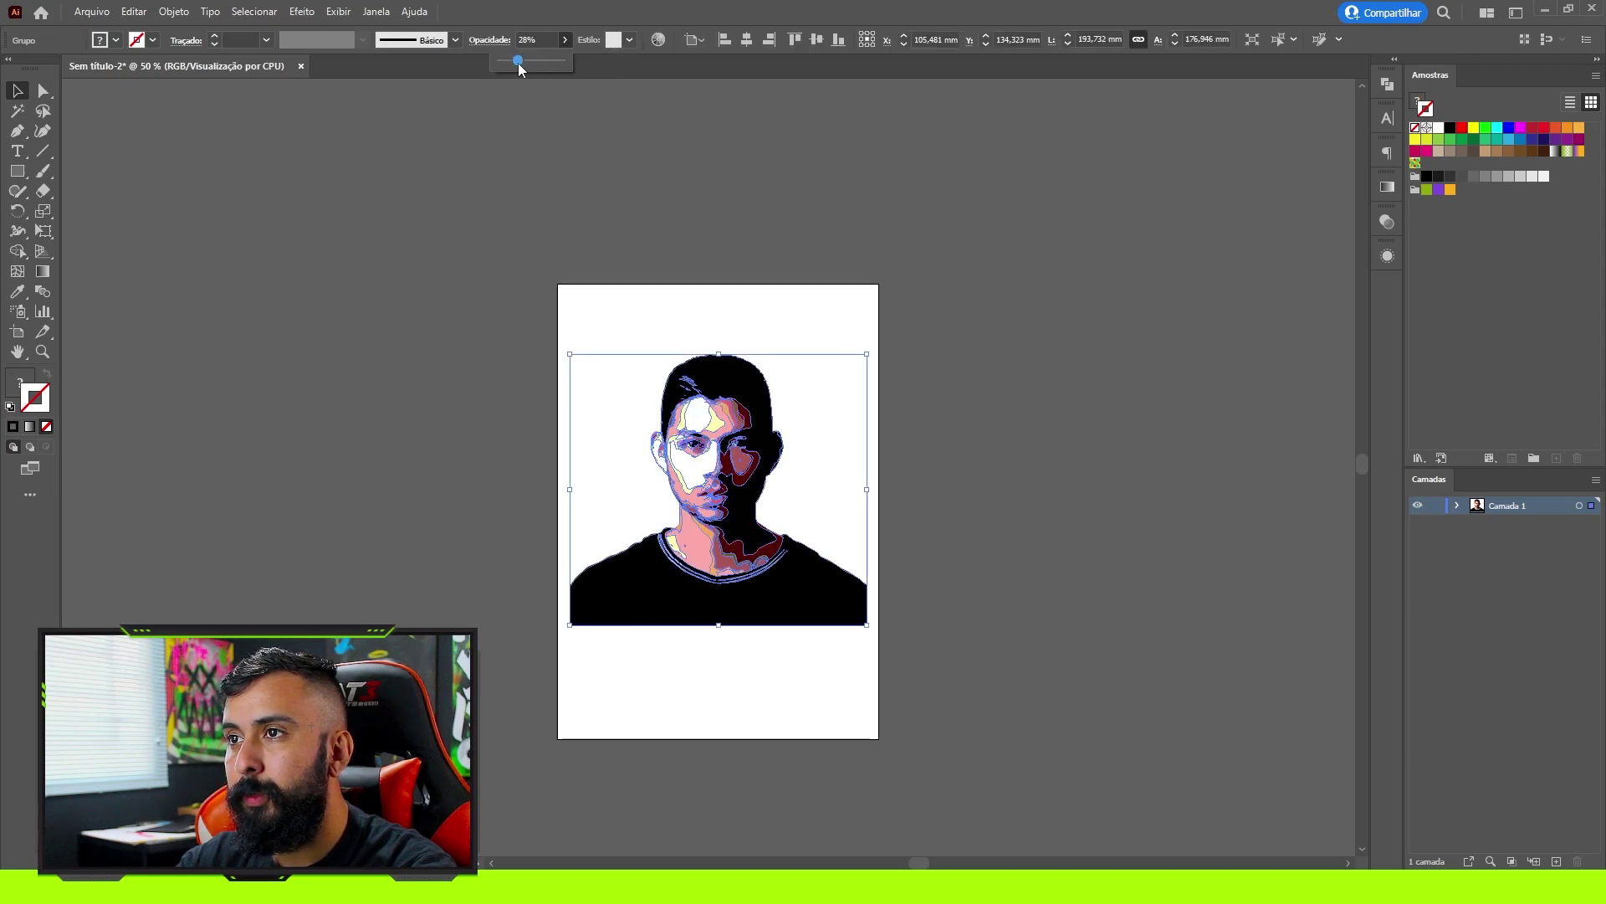
drag(519, 65, 519, 65)
click(1436, 506)
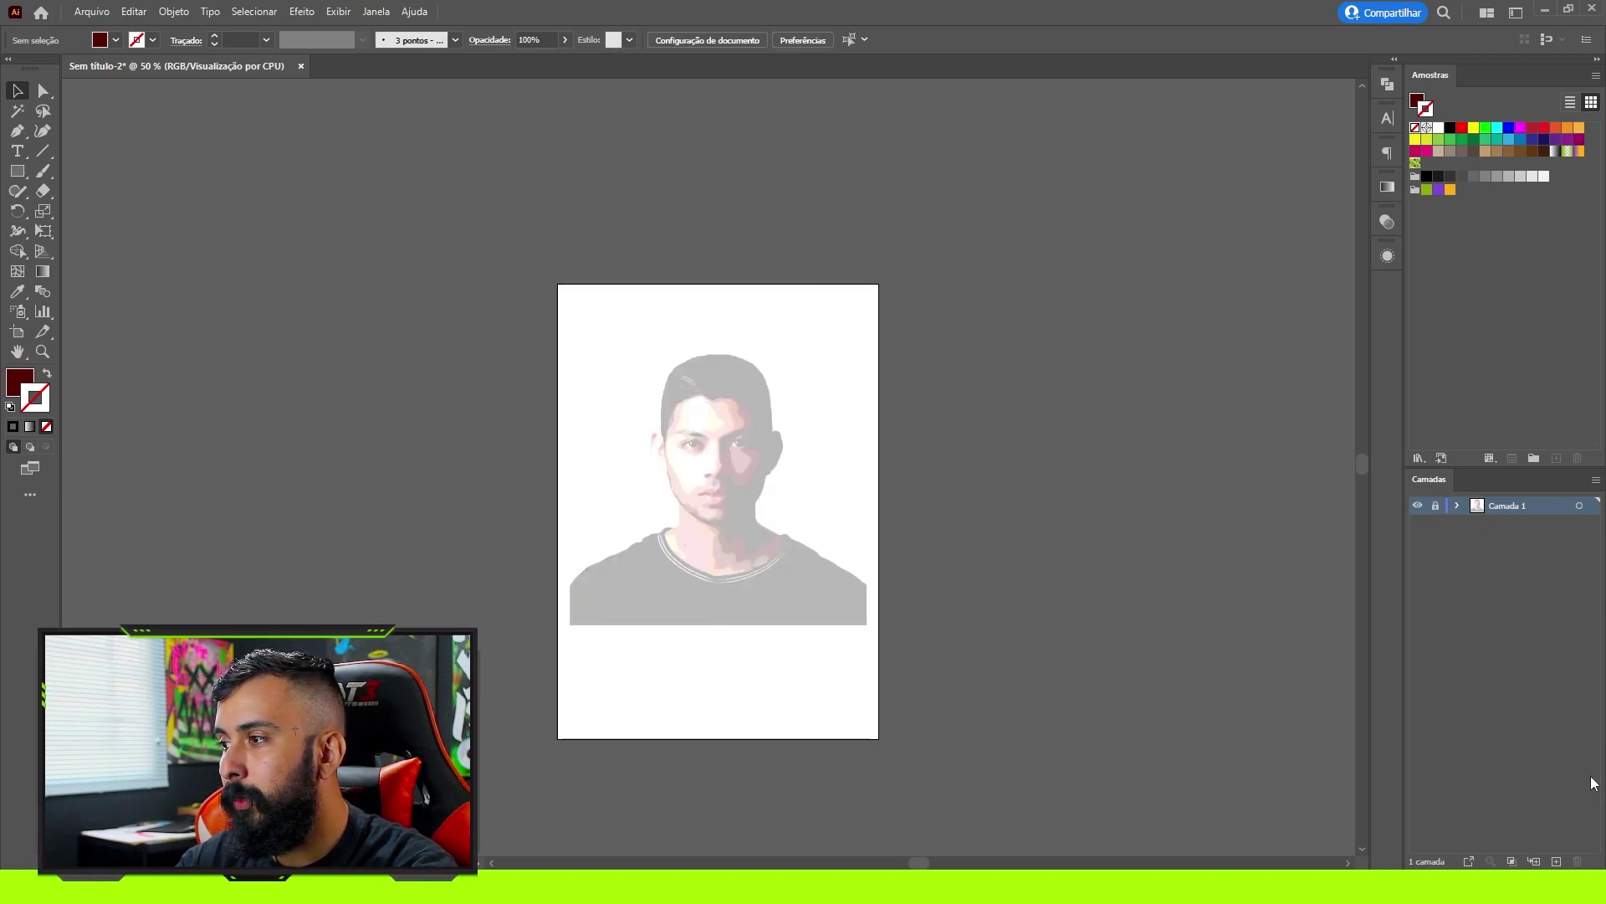
Add empty layer Camada 2 above the portrait, then hide Photoshop's posterized layer
click(1558, 863)
scroll(773, 429, up, 4)
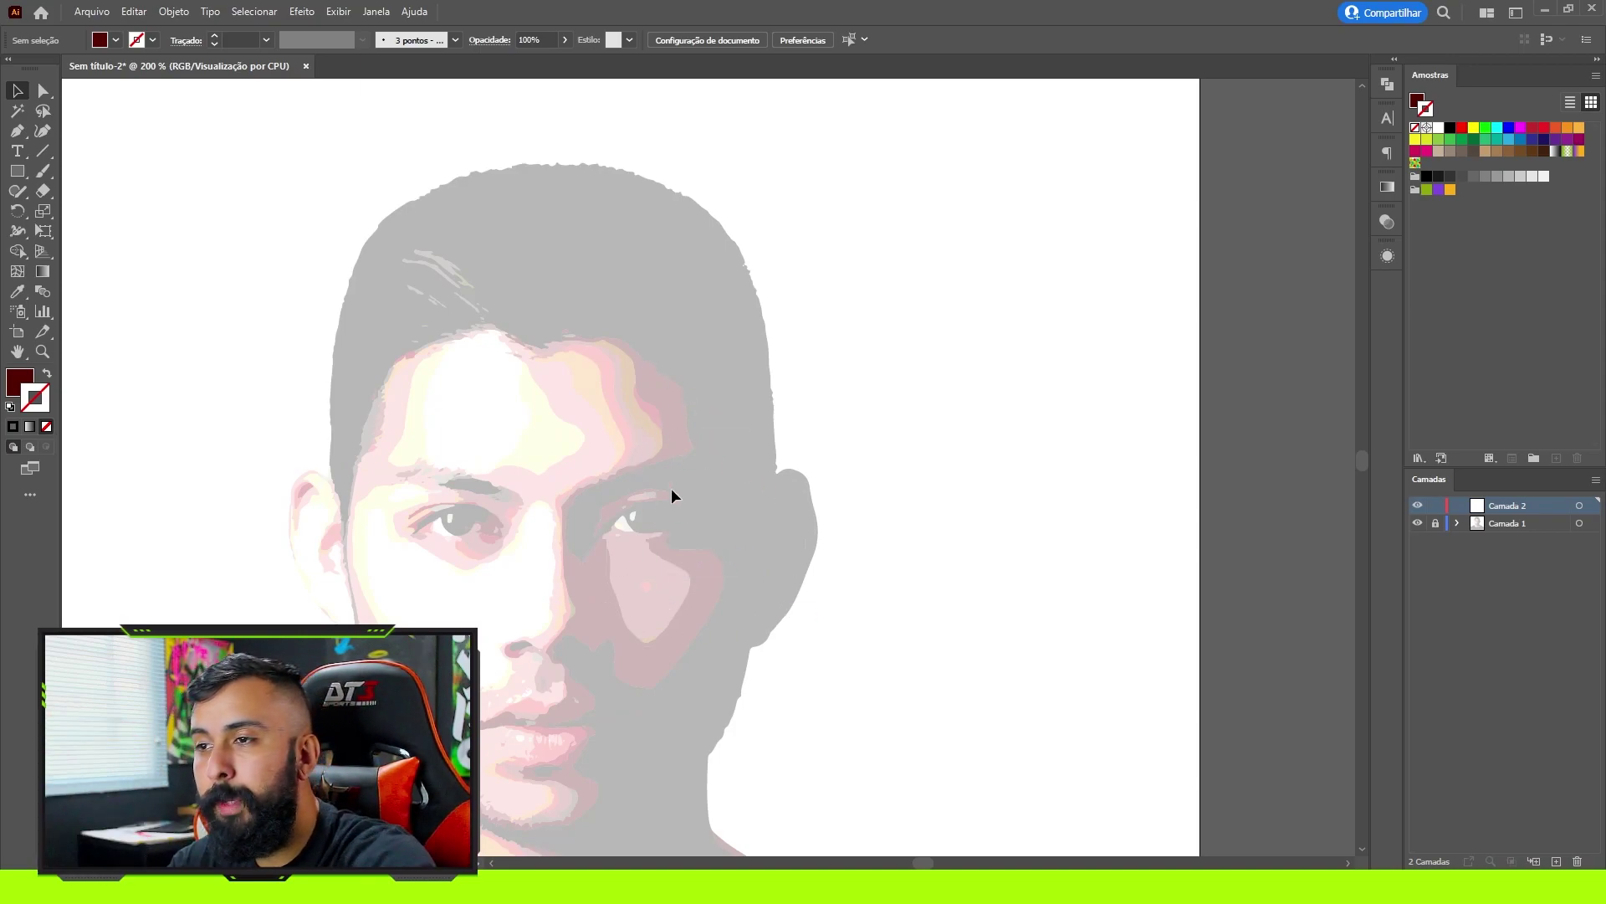
scroll(735, 409, down, 1)
alt+scroll(735, 409, down, 2)
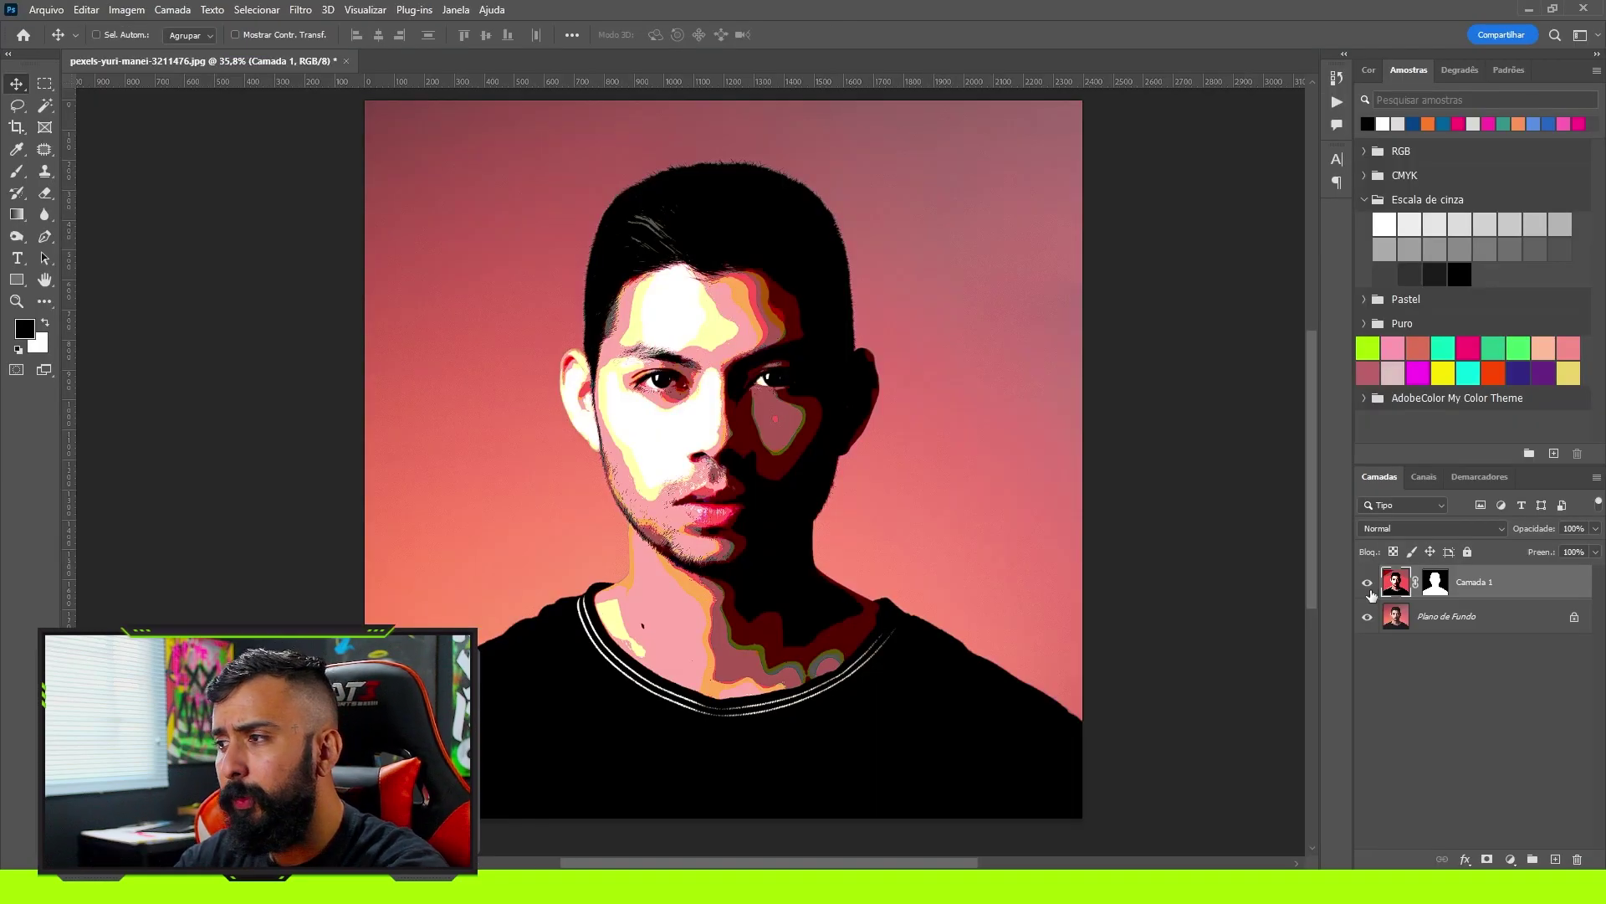
click(1368, 583)
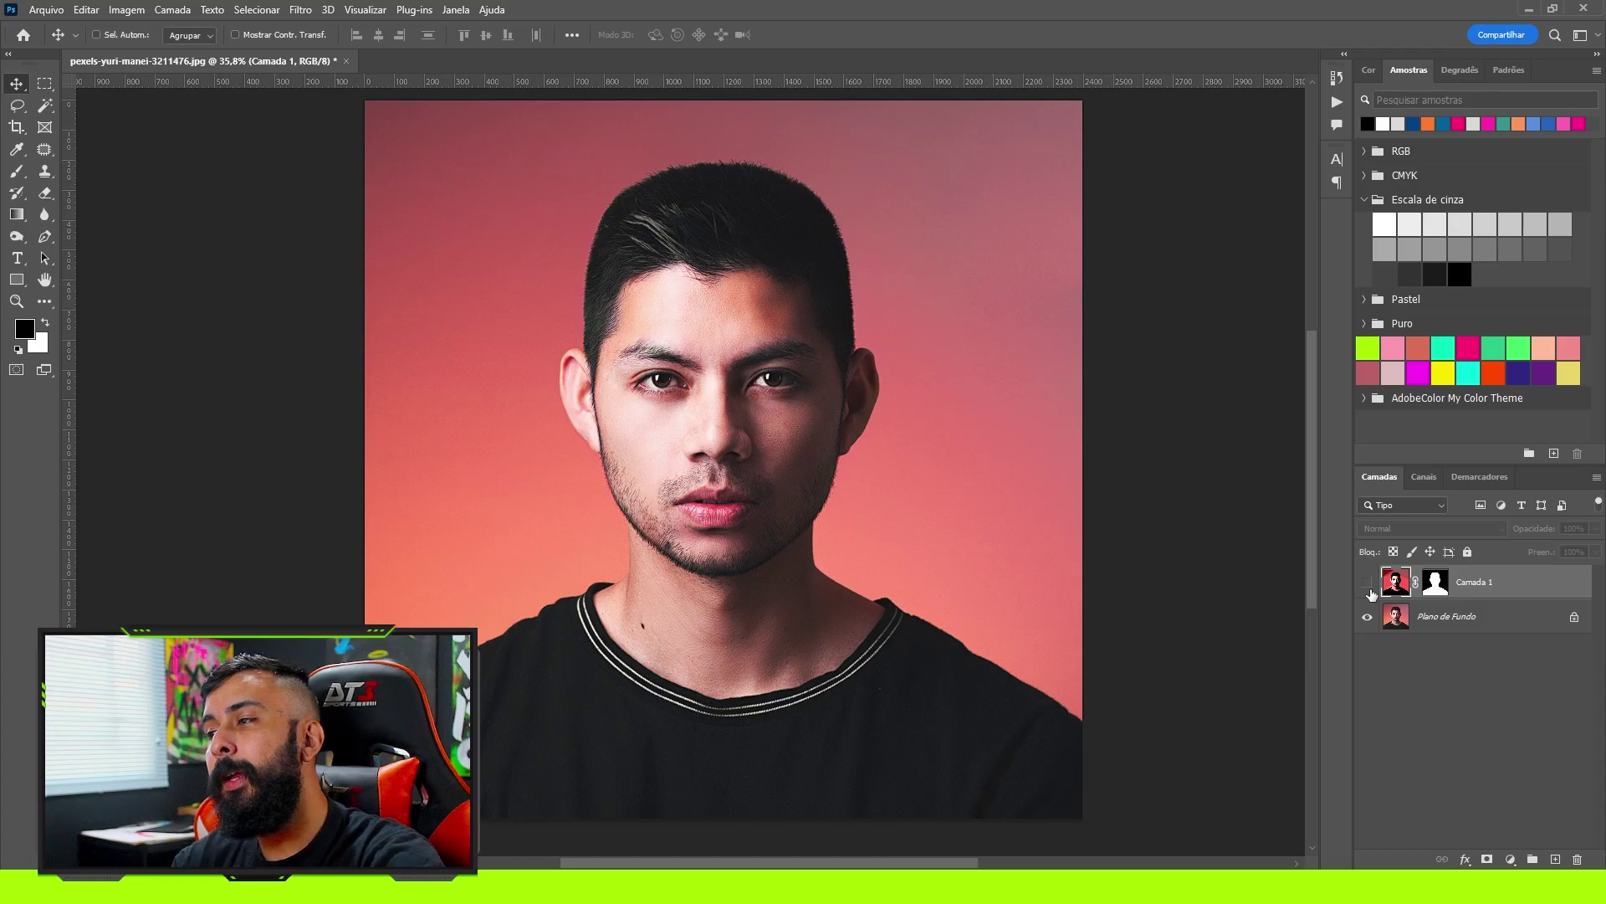
Hide posterized Camada 1 in Photoshop and select the whole Plano de Fundo photo
click(1368, 583)
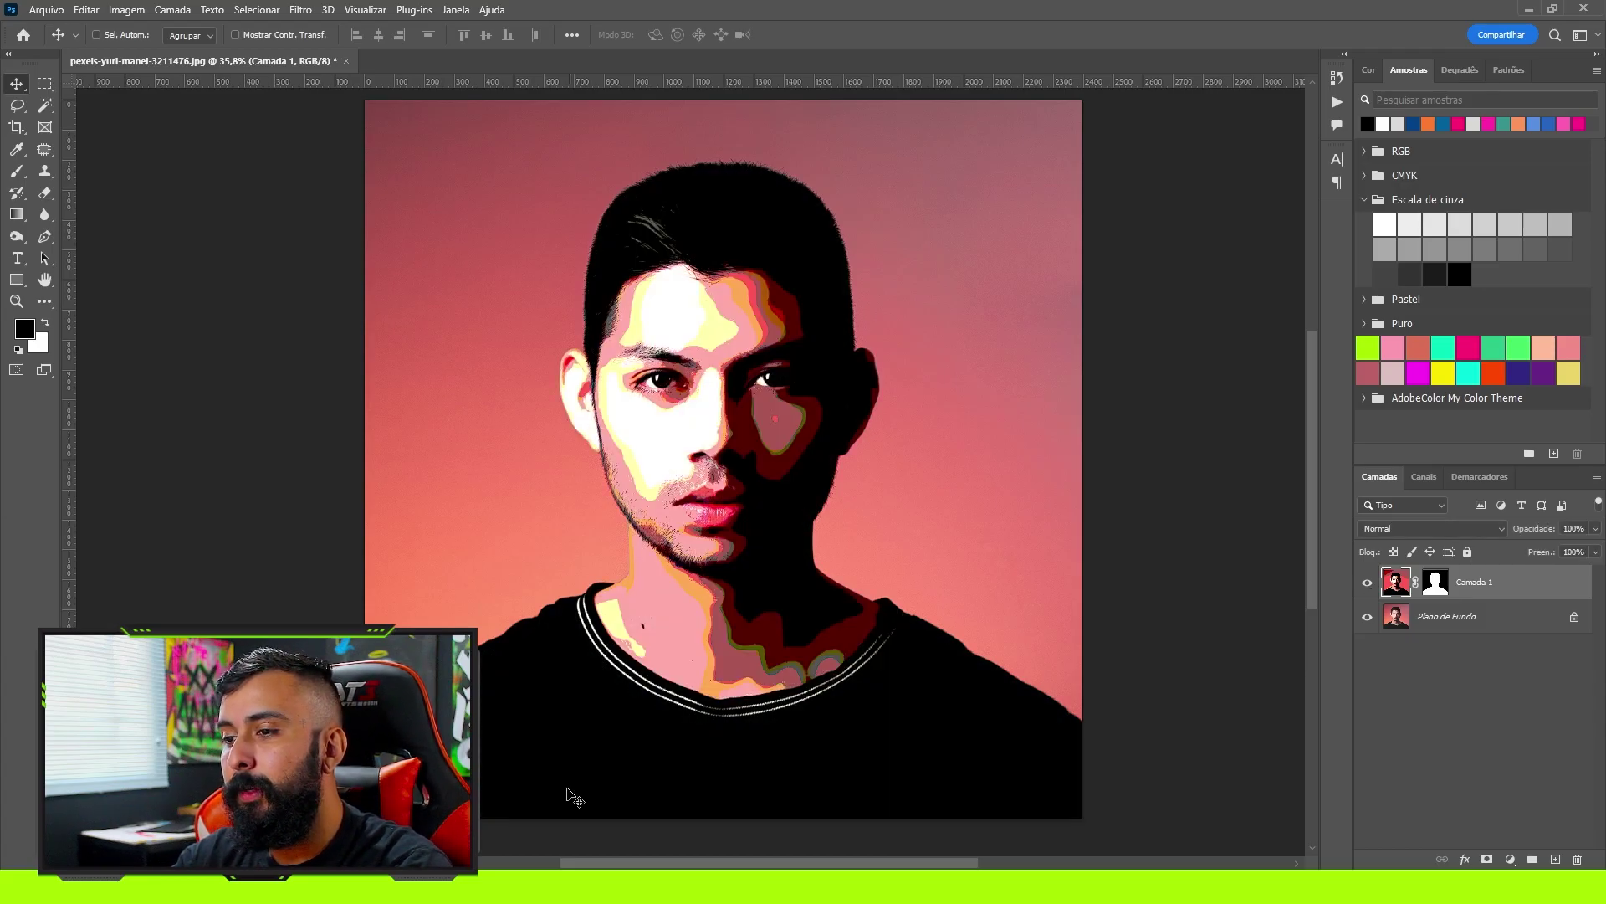
click(1368, 583)
click(1472, 617)
key(ctrl+a)
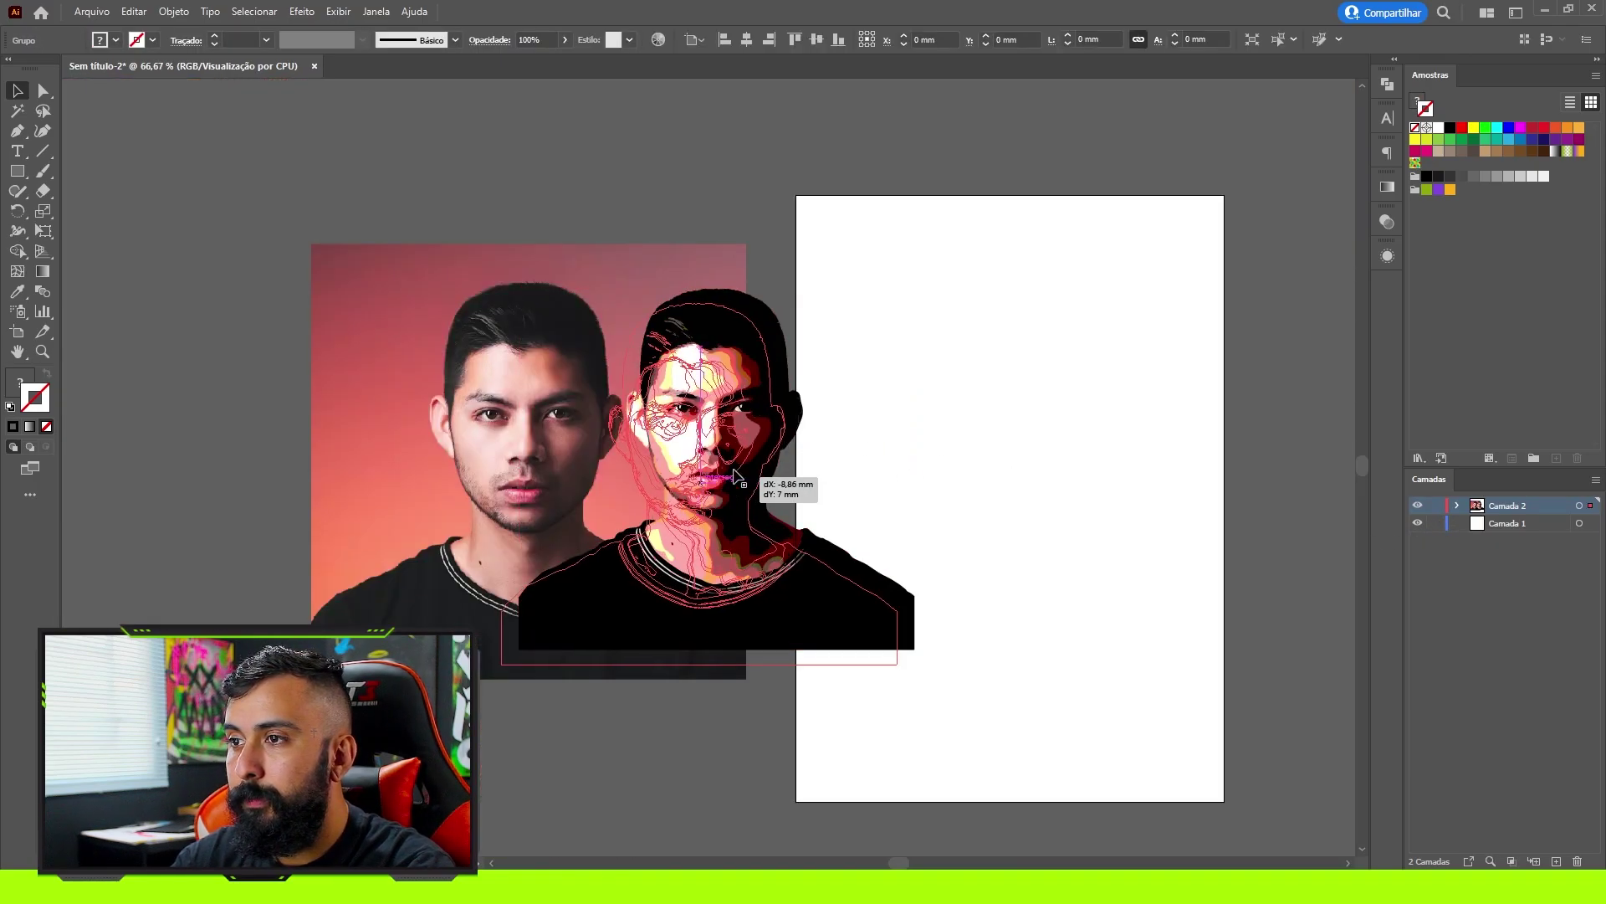
Move the pop-art portrait so it overlaps the pasted original photo
mouse_move(904, 304)
mouse_down()
mouse_move(887, 320)
mouse_move(941, 268)
mouse_up()
click(728, 222)
alt+scroll(439, 502, up, 1)
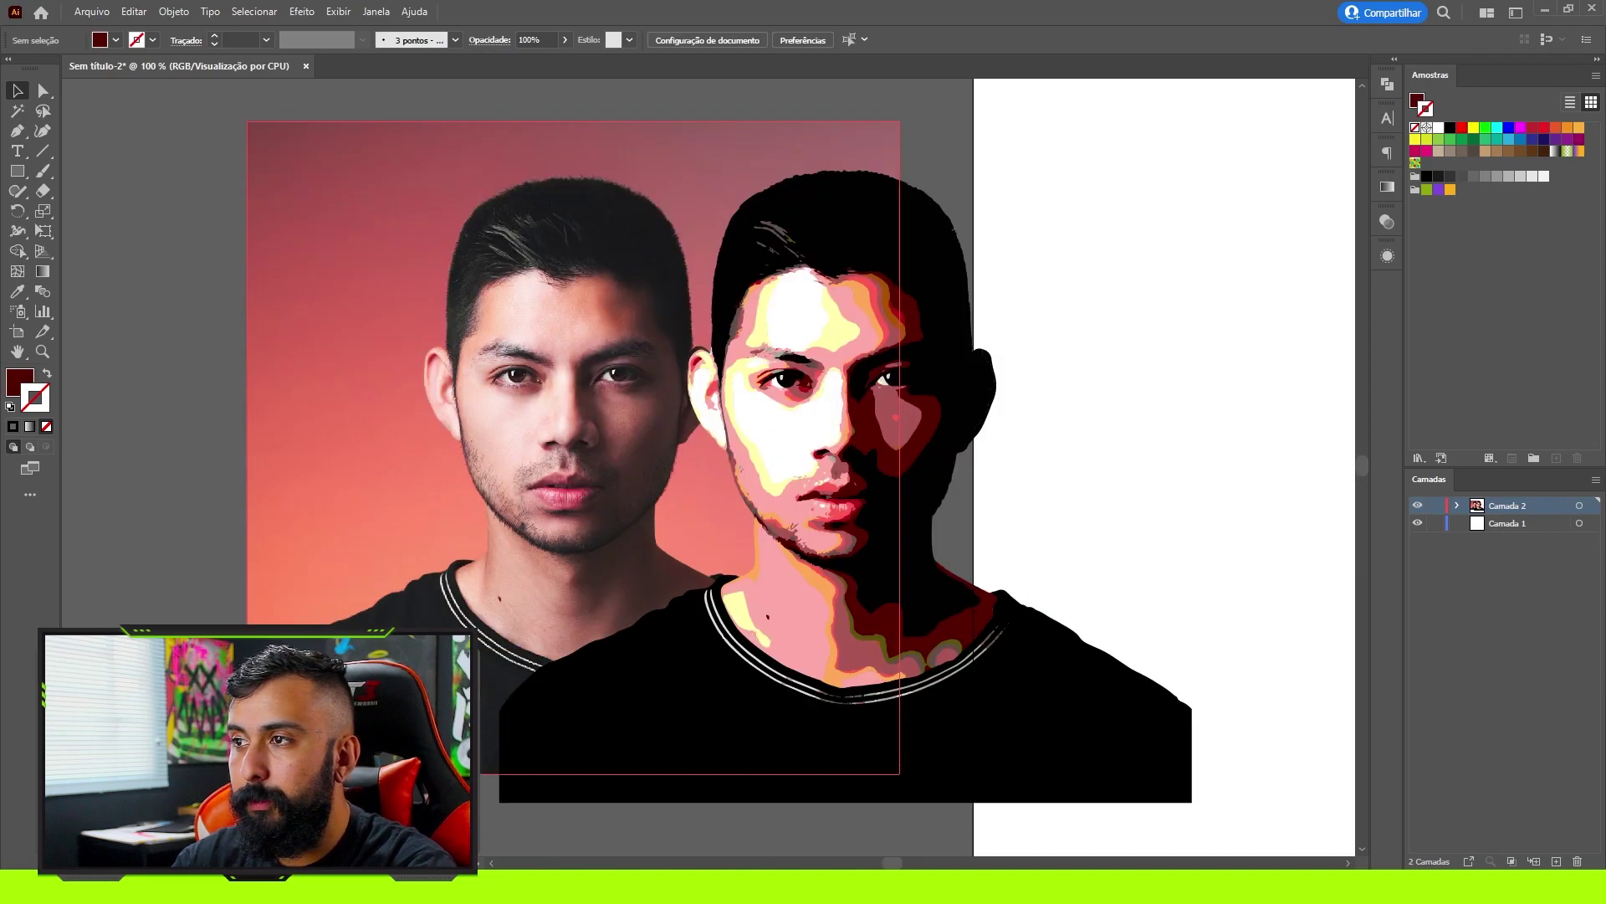
alt+scroll(820, 376, up, 1)
Recolour the three pale yellow face pieces with a darker tone sampled from the artwork
key(a)
click(772, 312)
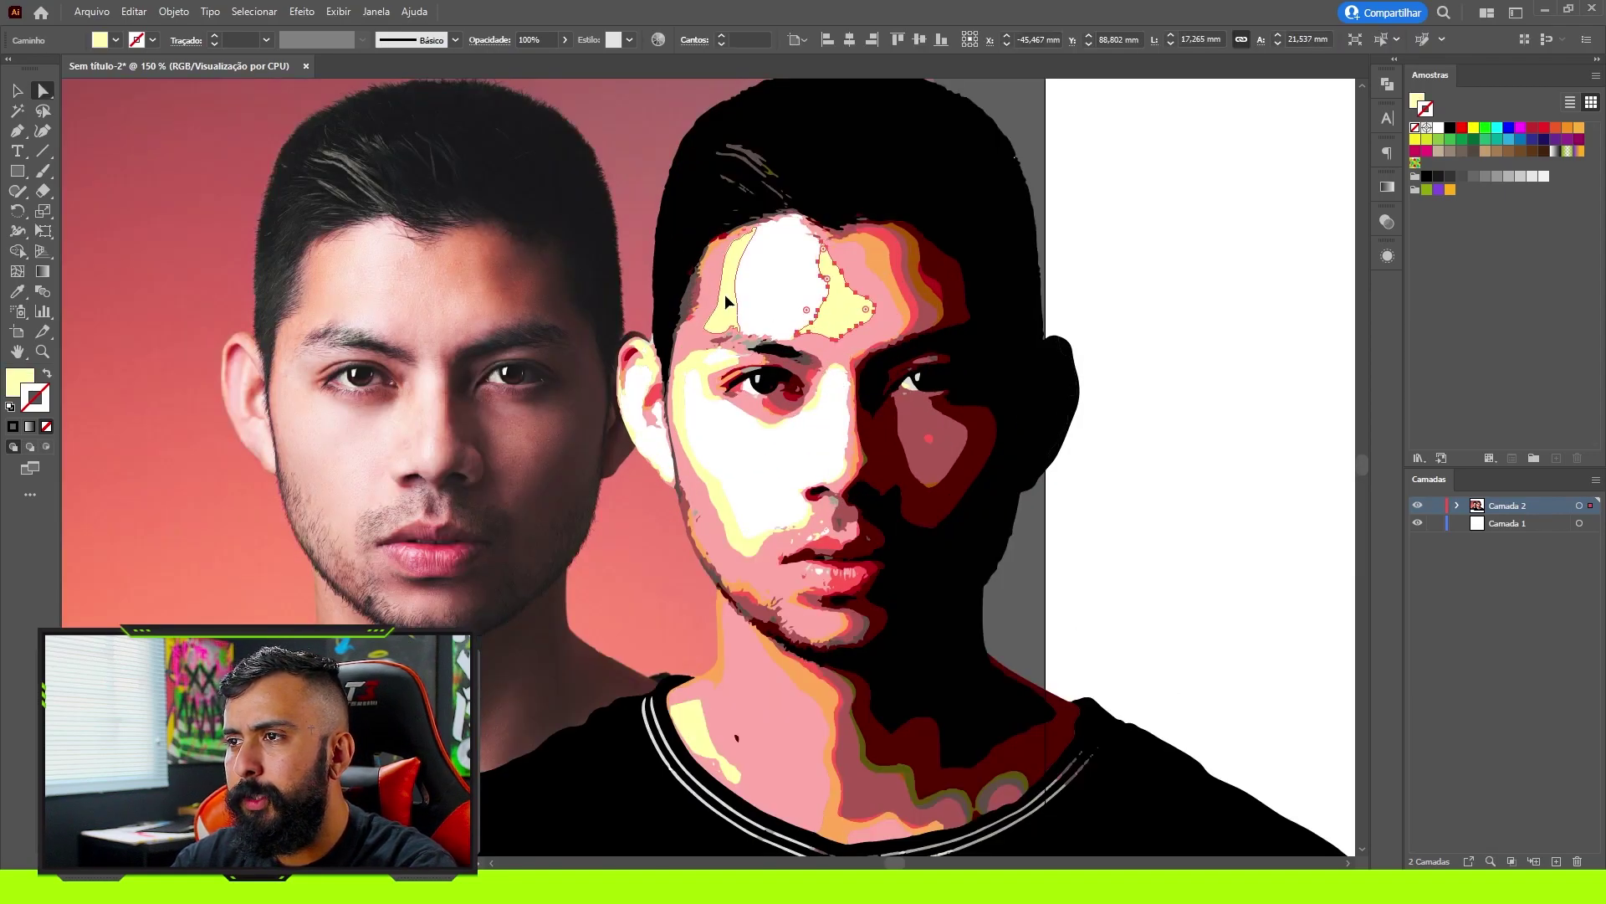
shift+click(726, 302)
shift+click(684, 383)
key(i)
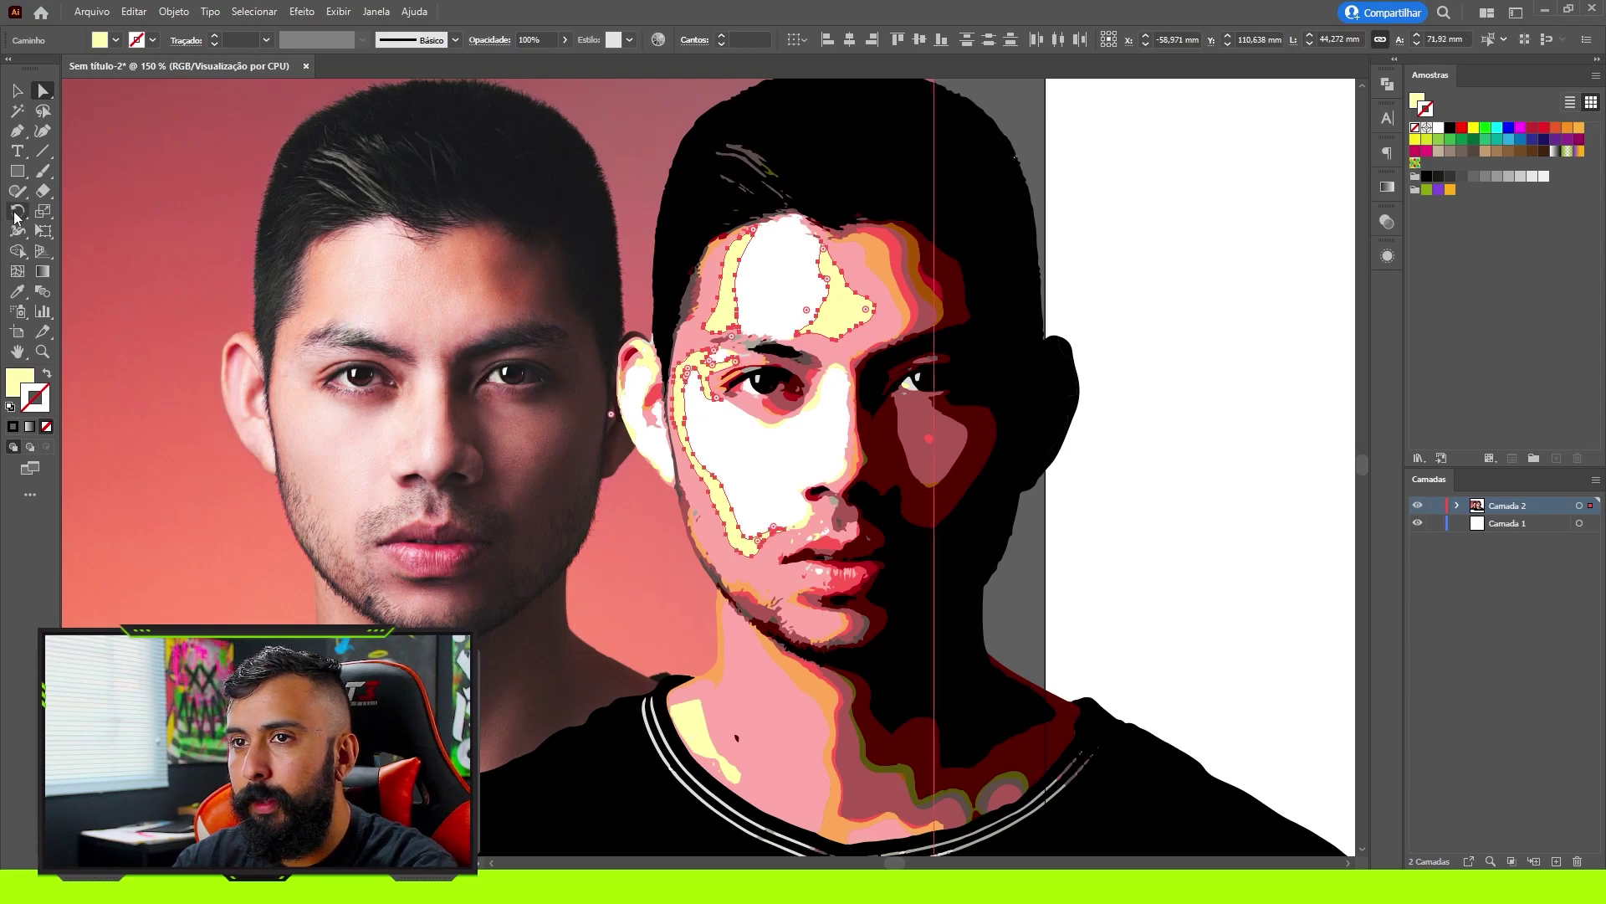
click(826, 258)
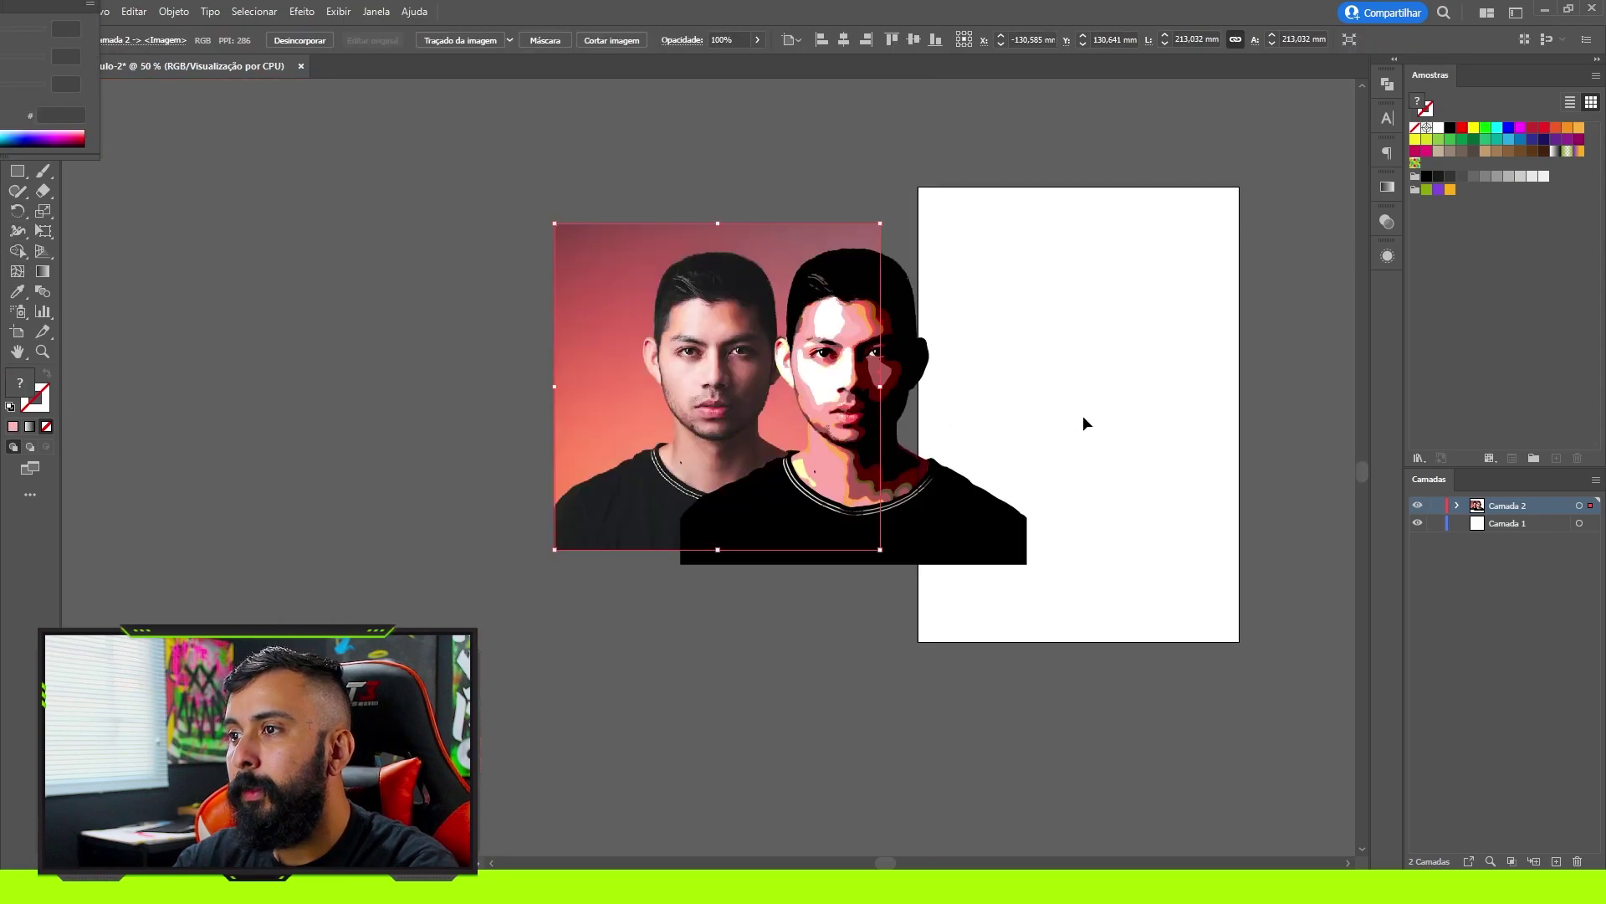